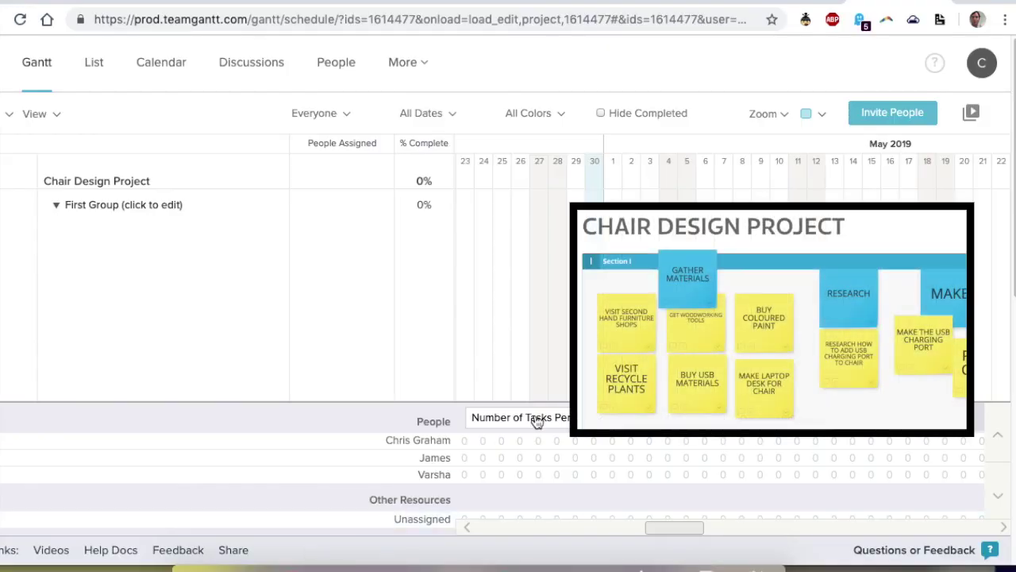
# Rename the first task group of the Chair Design Project as "GATHER RESOURCES".
pyautogui.moveTo(156, 315)
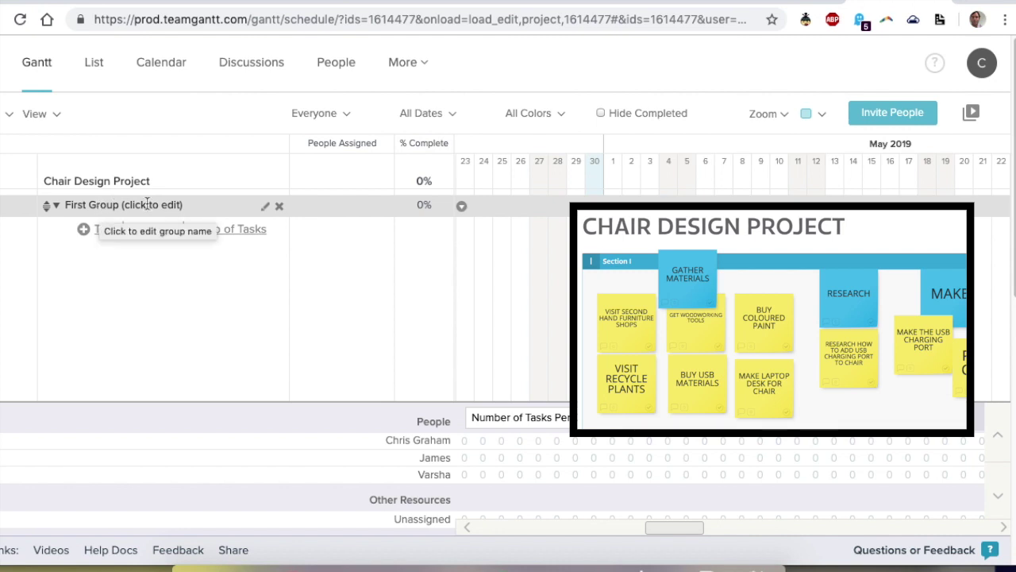
pyautogui.click(265, 208)
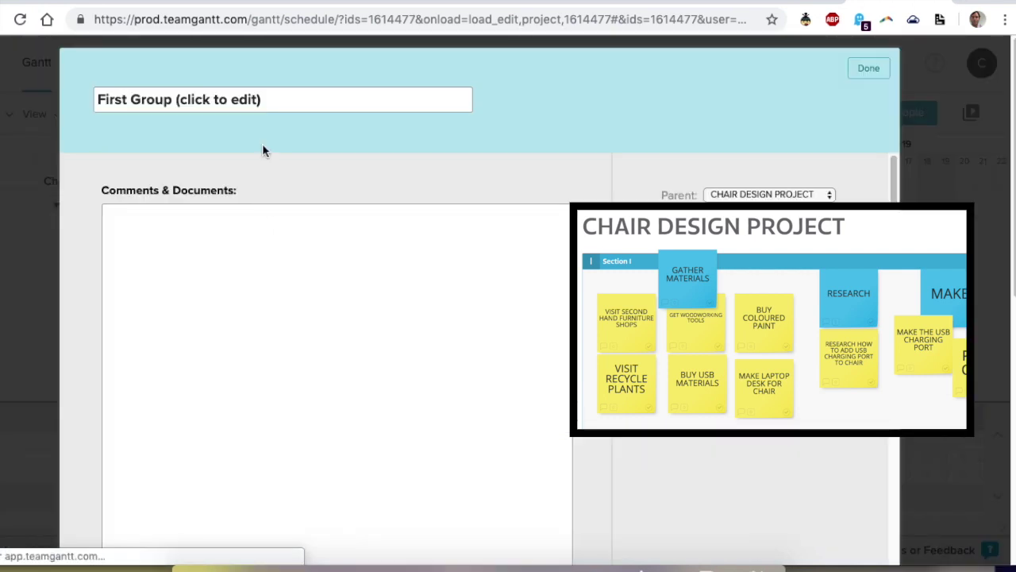
pyautogui.click(269, 99)
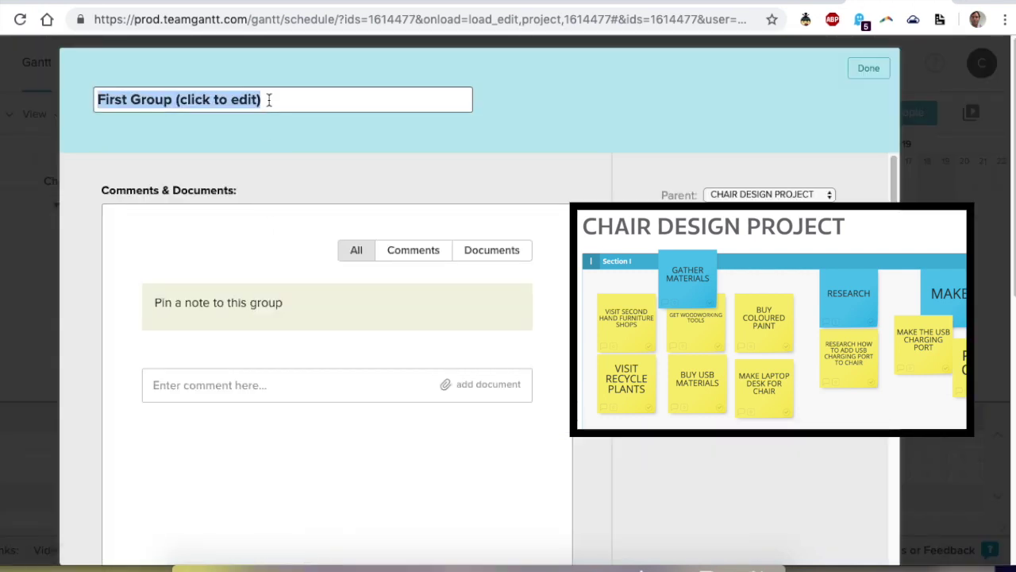
pyautogui.write('GATHER RESOURCE')
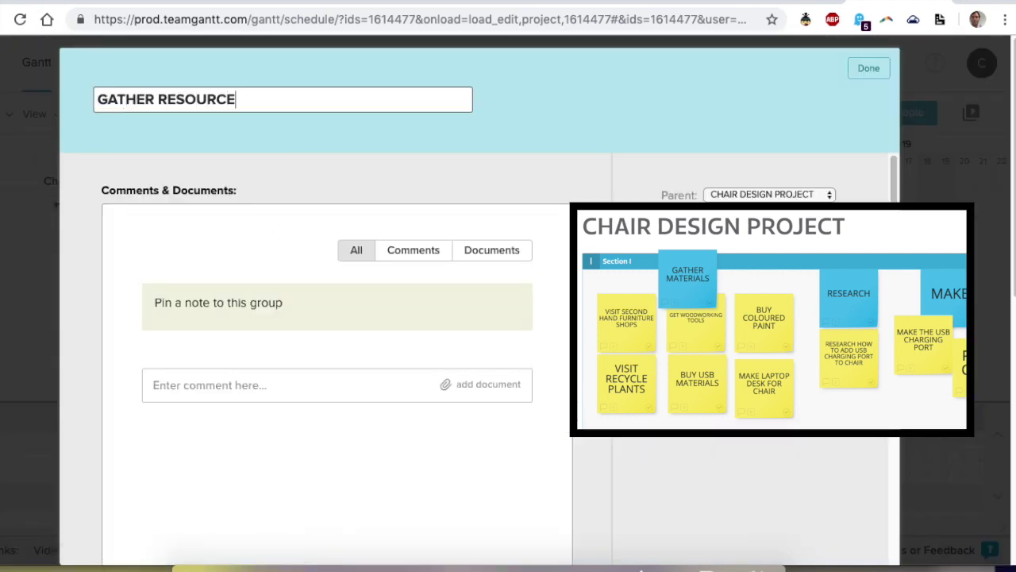
pyautogui.write('S')
pyautogui.click(869, 70)
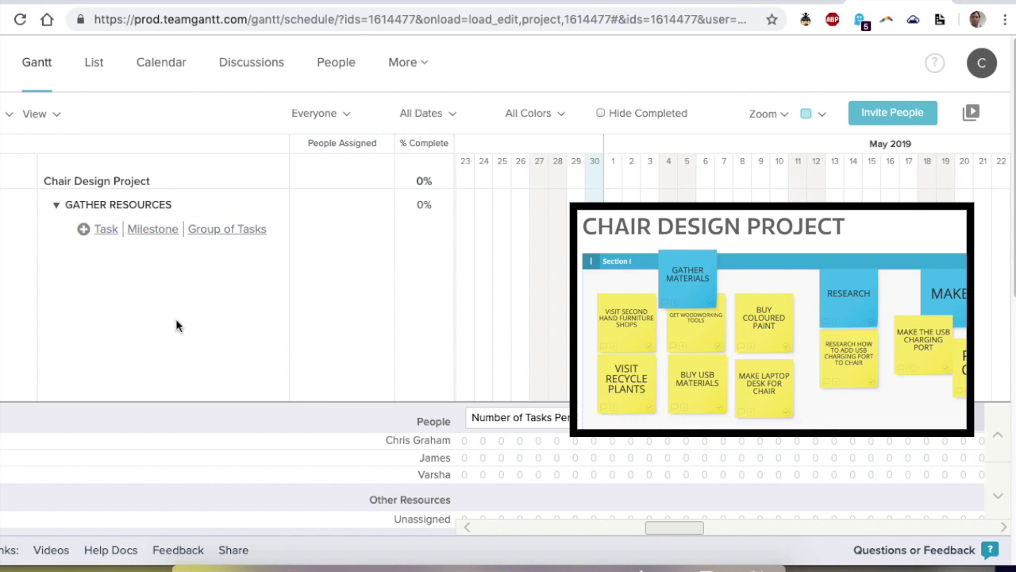
# Add two more task groups named "RESEARCH" and "CREATING" below the GATHER RESOURCES group.
pyautogui.click(225, 230)
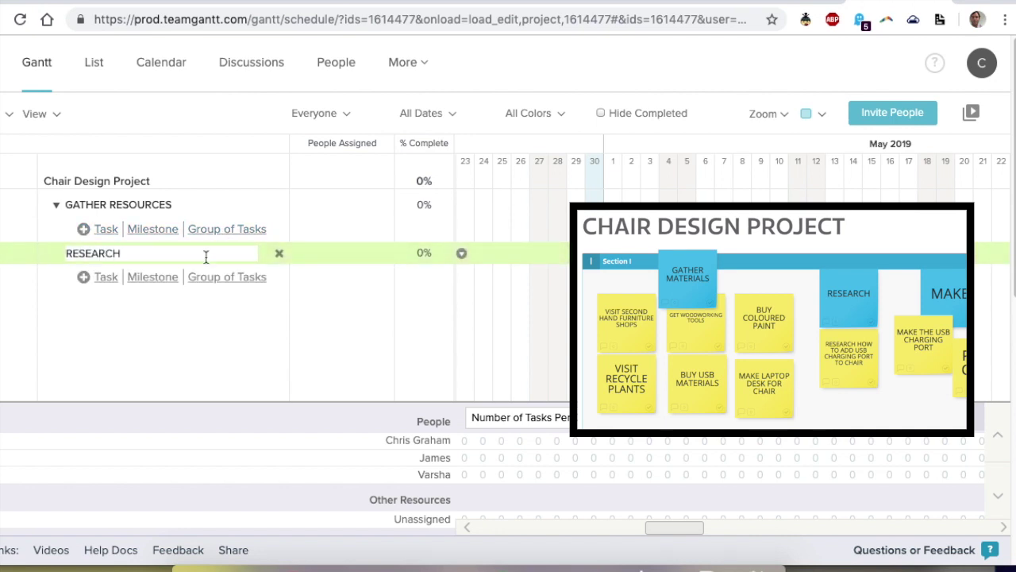
pyautogui.press('Return')
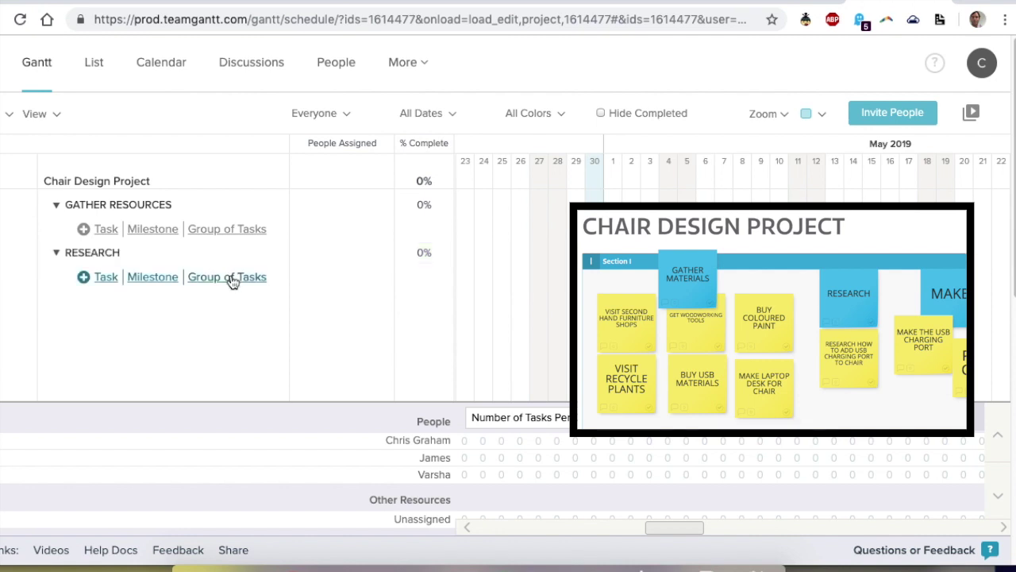
pyautogui.click(232, 279)
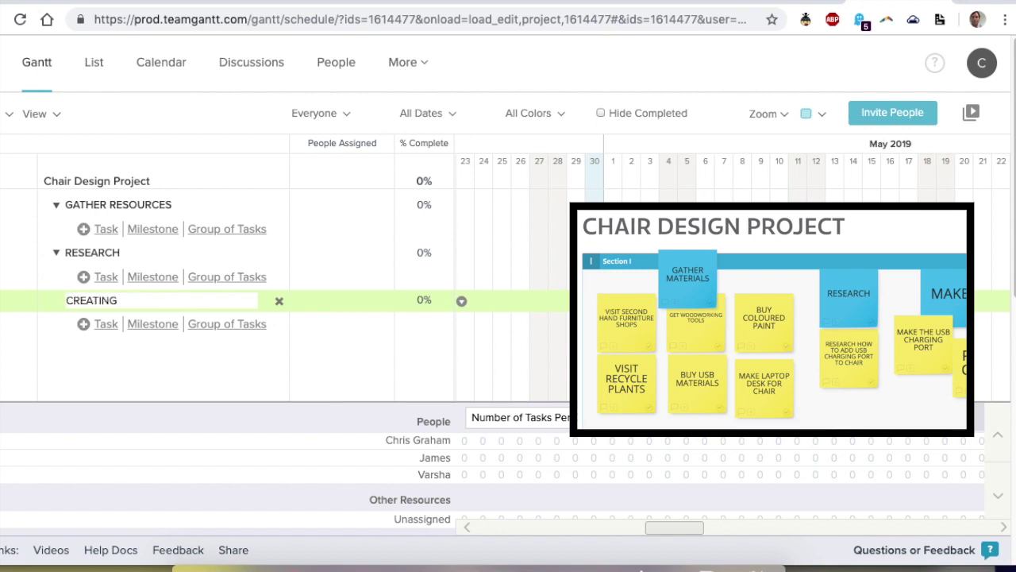
pyautogui.click(227, 374)
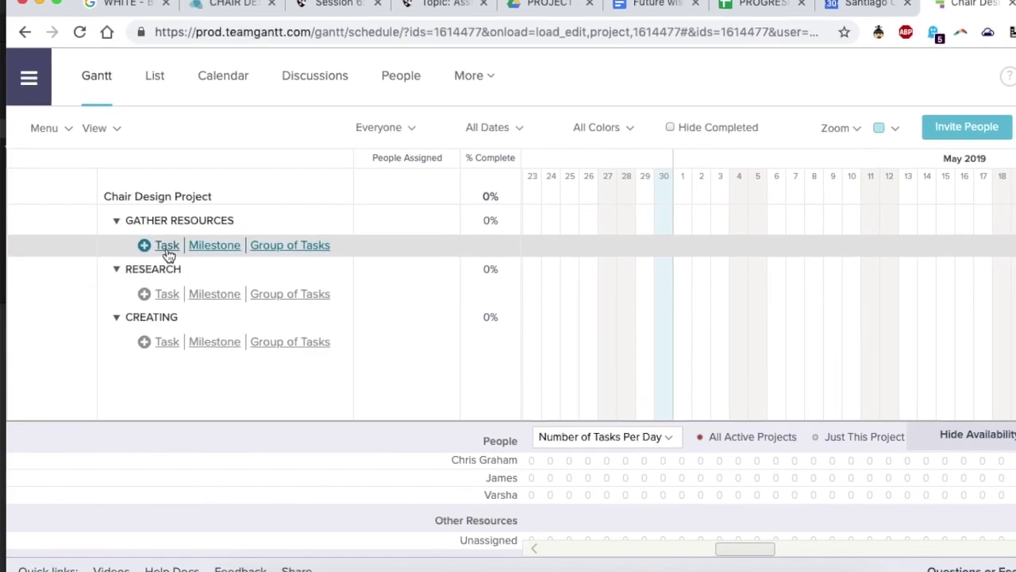
# Add the task "Visit second hand furniture shops" to the GATHER RESOURCES group.
pyautogui.click(167, 247)
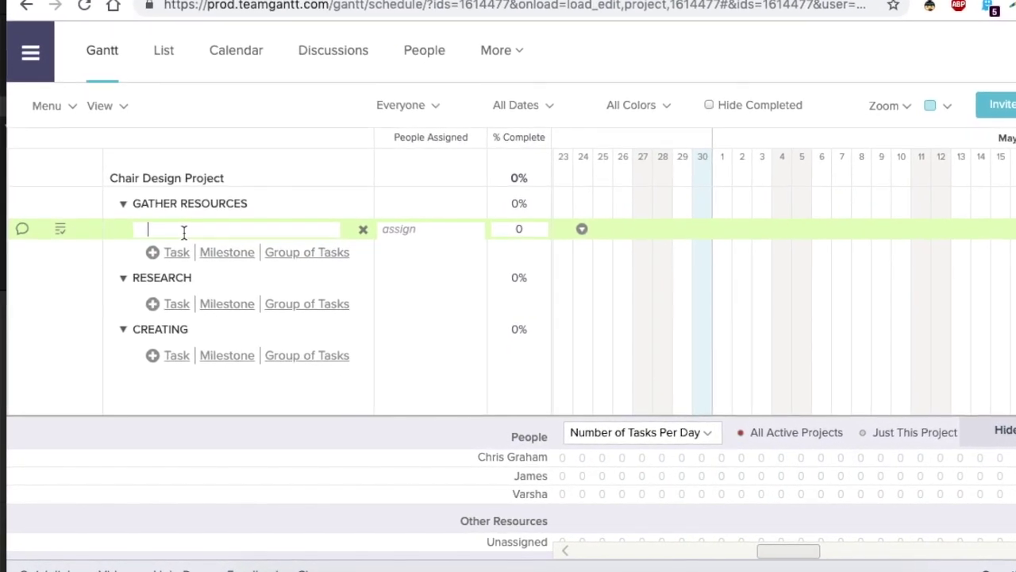
pyautogui.write('Vi')
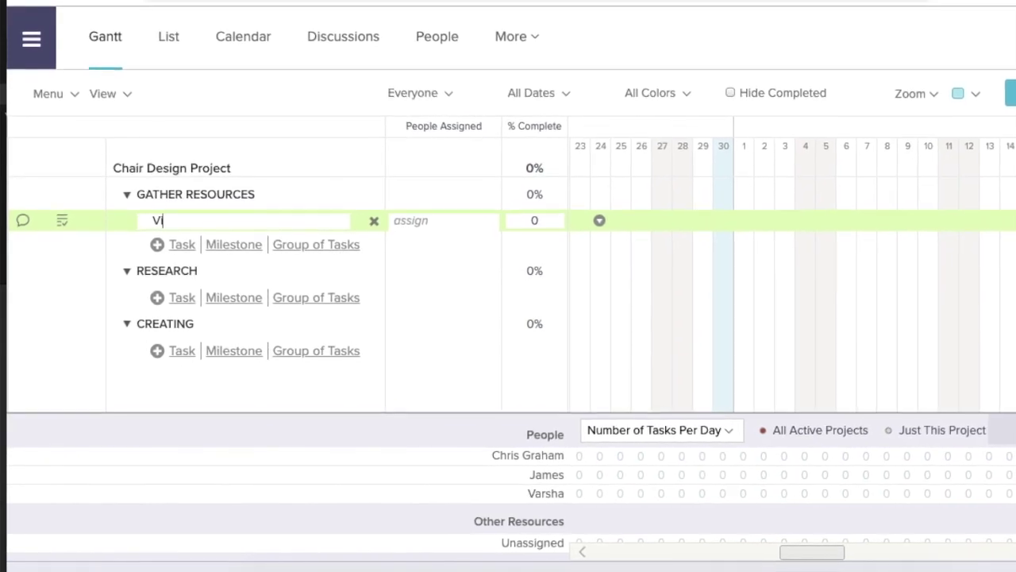
pyautogui.write('st')
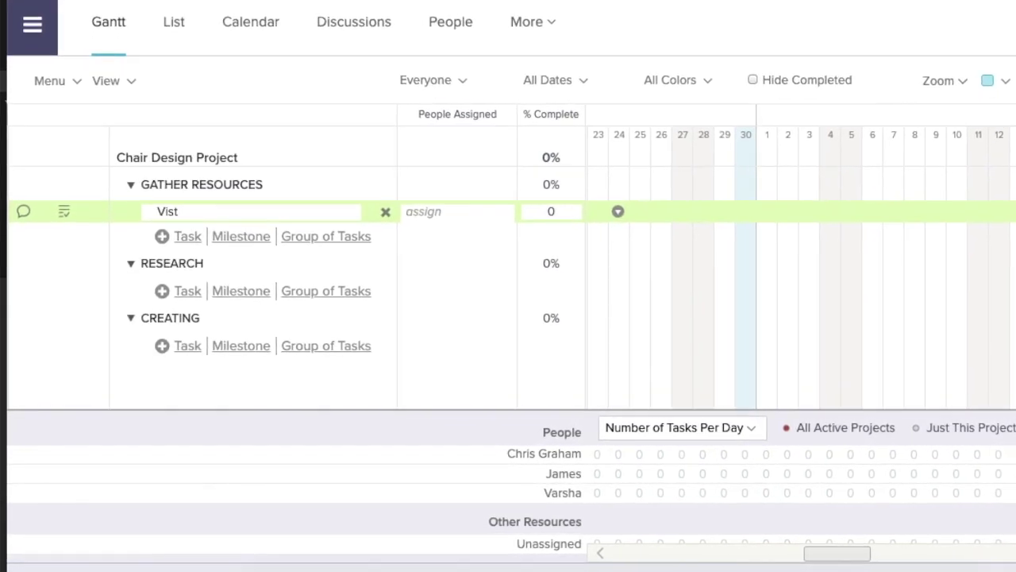
pyautogui.press('BackSpace')
pyautogui.write('it seco')
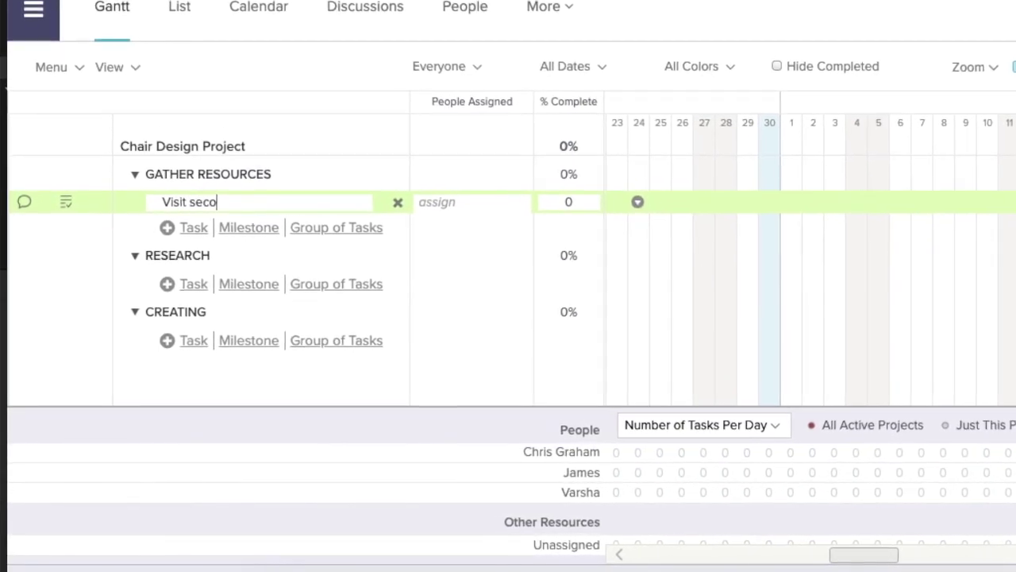
pyautogui.write('nd hand')
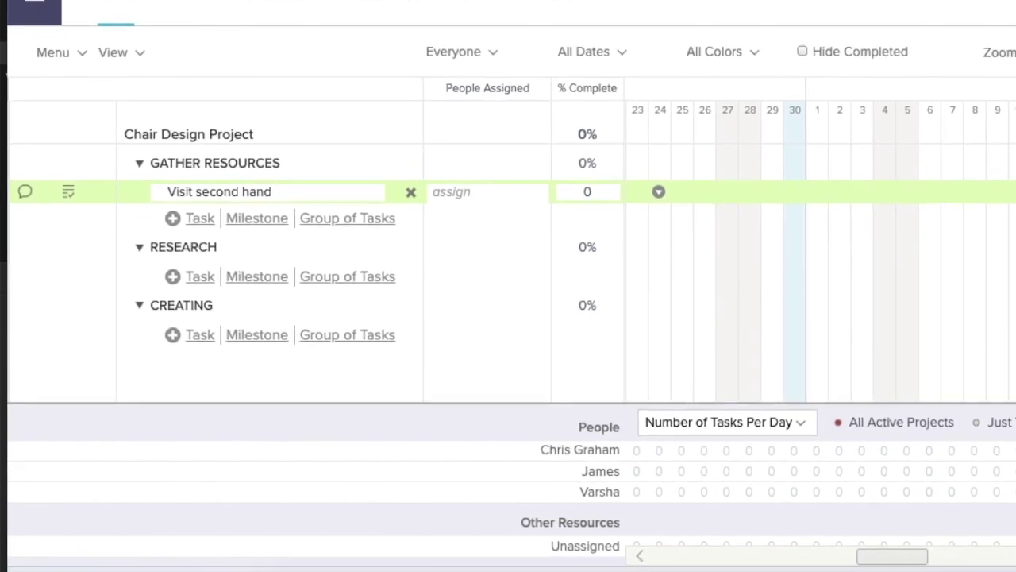
pyautogui.write(' furniture ')
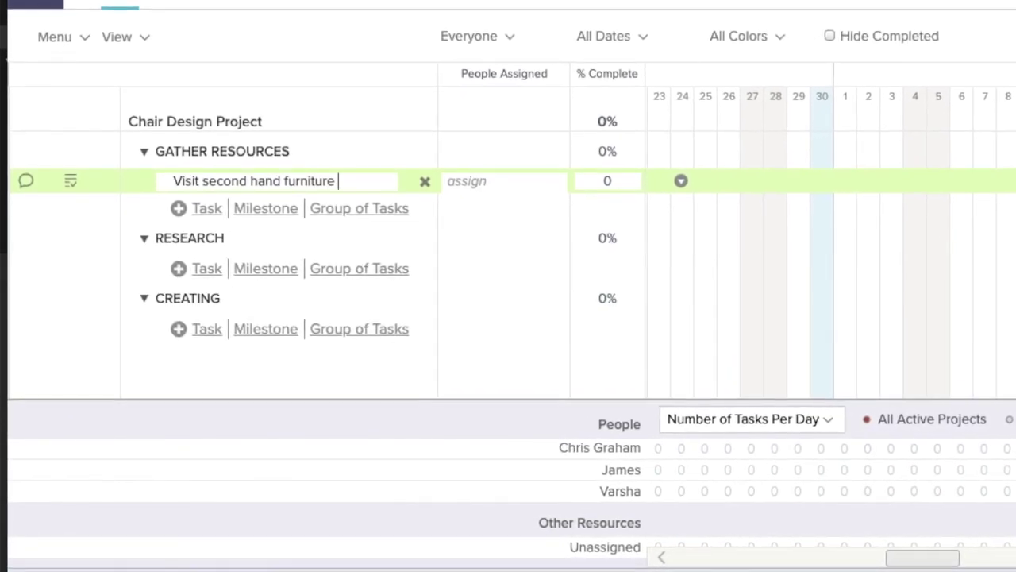
pyautogui.write('shops')
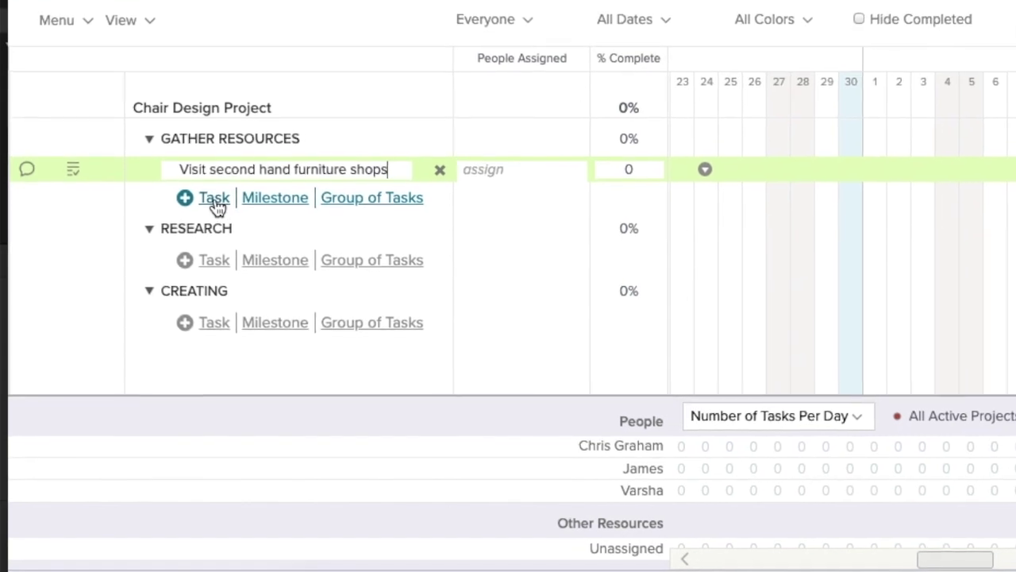
# Add a second task, "Visit recycle plants", to the GATHER RESOURCES group.
pyautogui.click(217, 205)
pyautogui.click(218, 202)
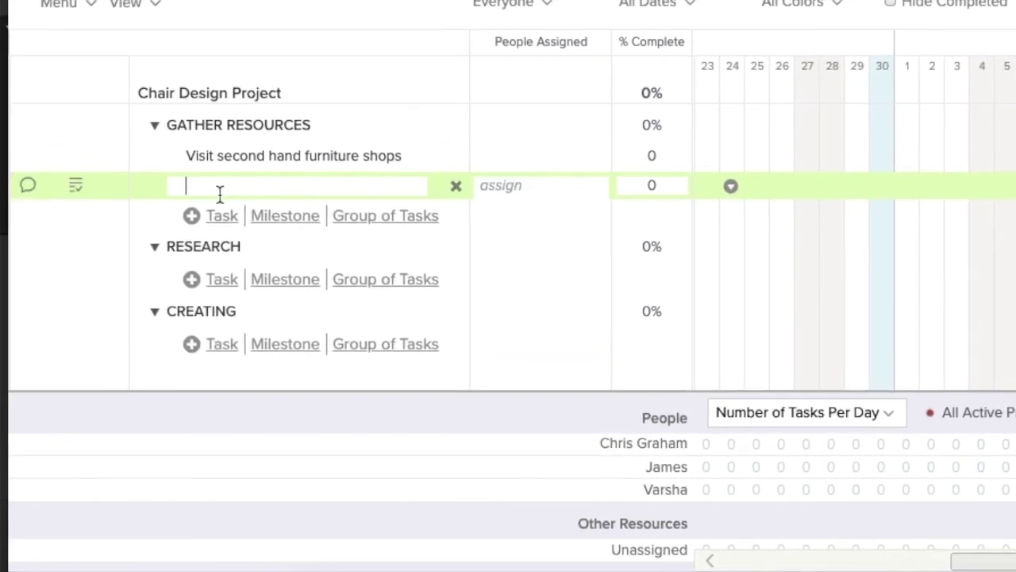
pyautogui.write('Visit ')
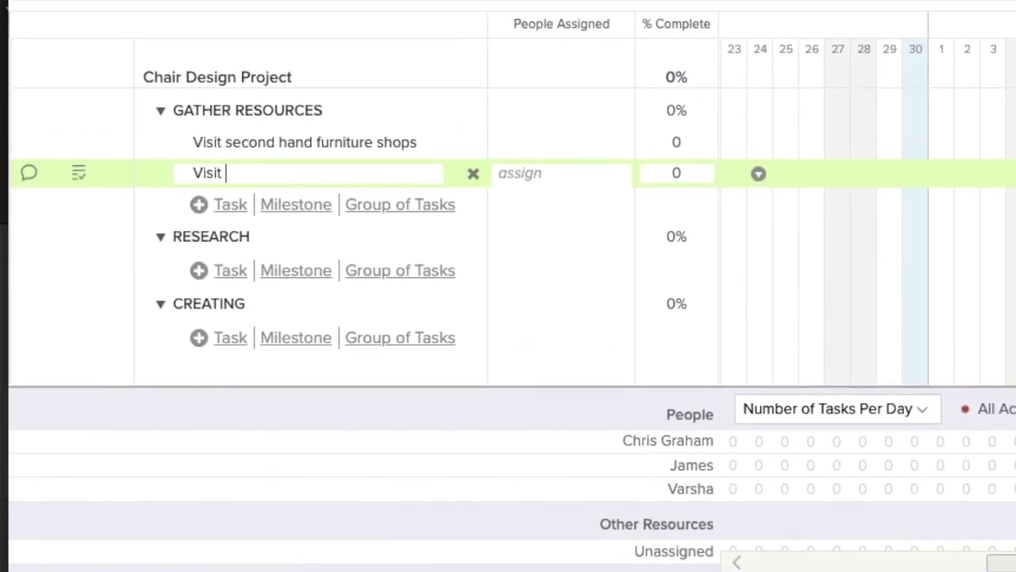
pyautogui.write('recyc')
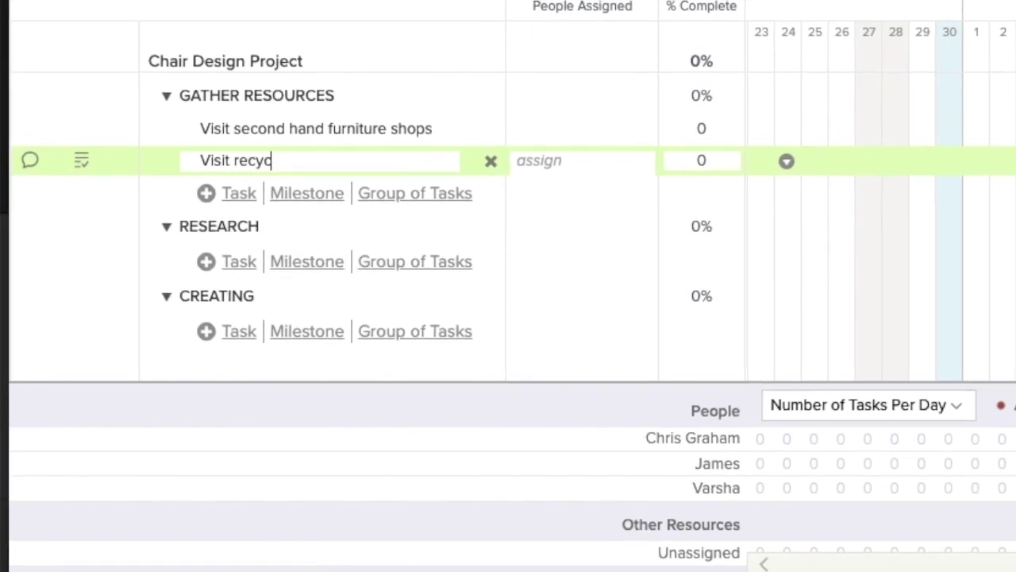
pyautogui.write('le plants')
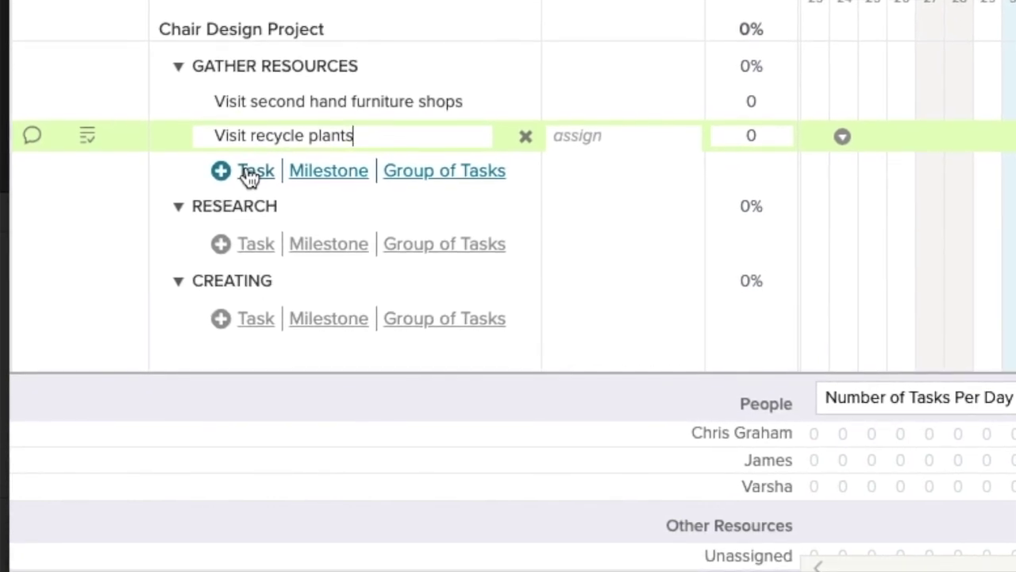
pyautogui.press('Return')
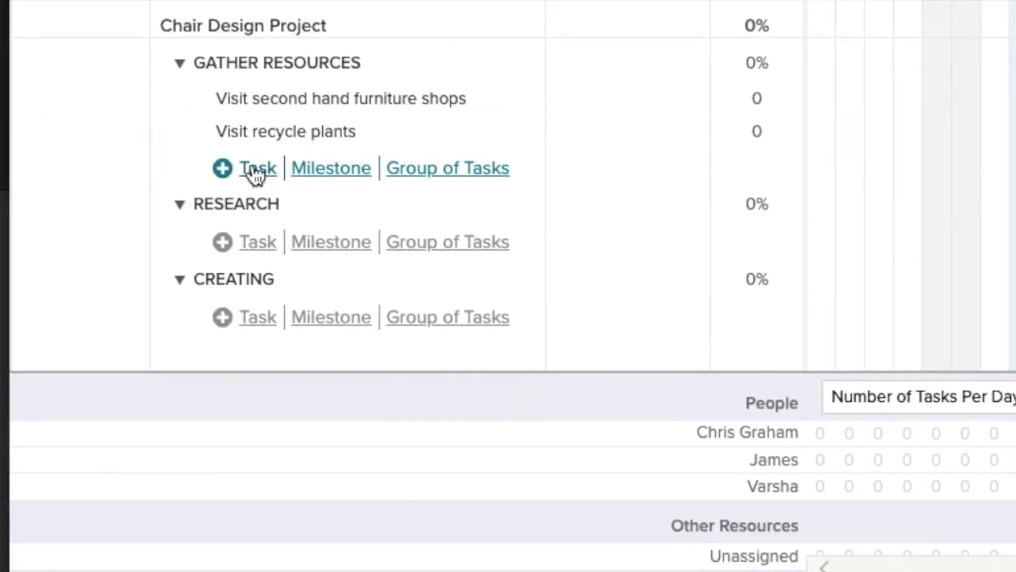
# Add the task "Buy Coloured paint" to the GATHER RESOURCES group.
pyautogui.click(254, 169)
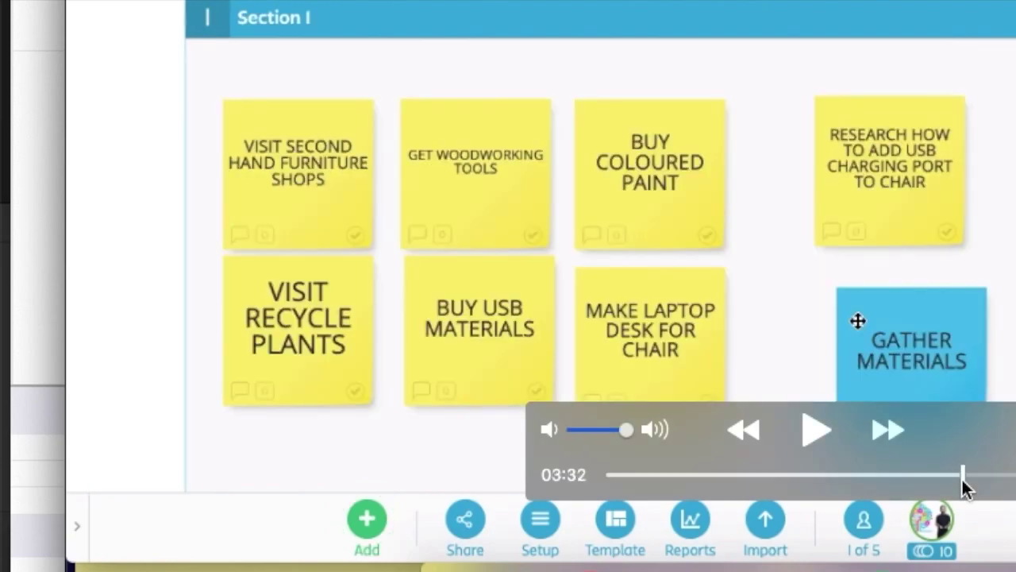
pyautogui.write('Buy Coloured paint')
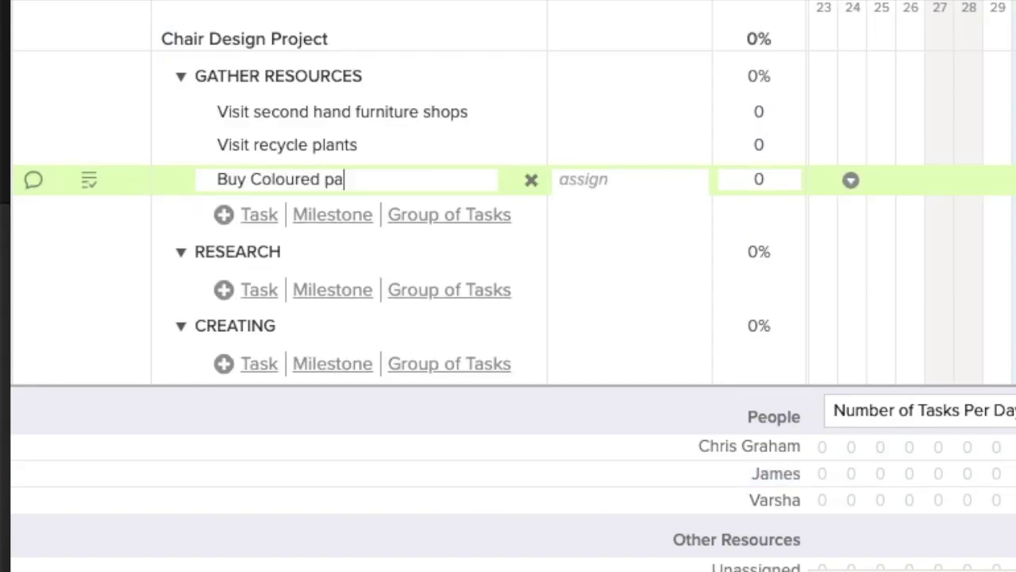
pyautogui.press('Return')
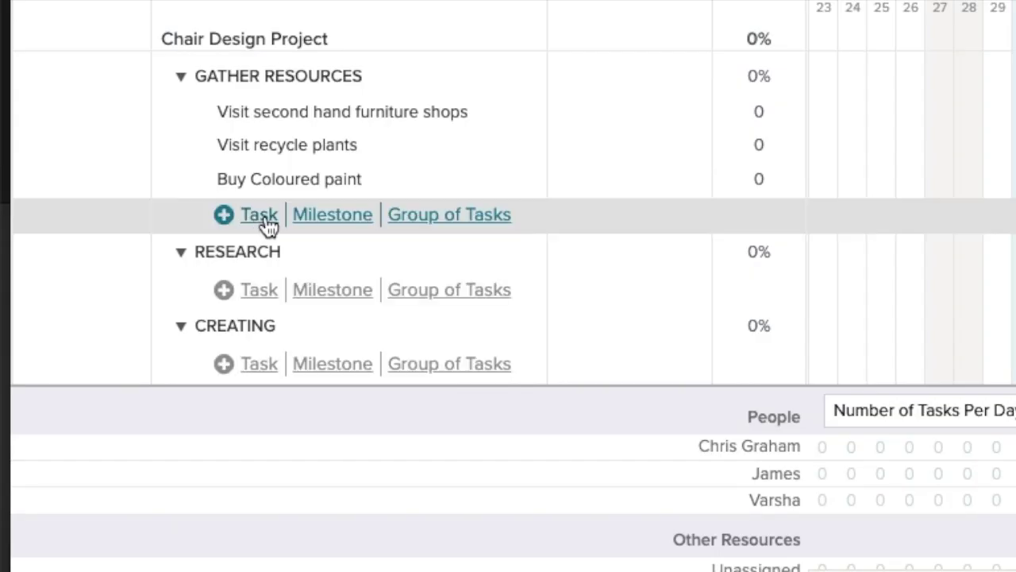
# Add the tasks "Get woodworking tools" and "Buy USB Materials" to the GATHER RESOURCES group.
pyautogui.click(262, 217)
pyautogui.write('Gt woodworking tools')
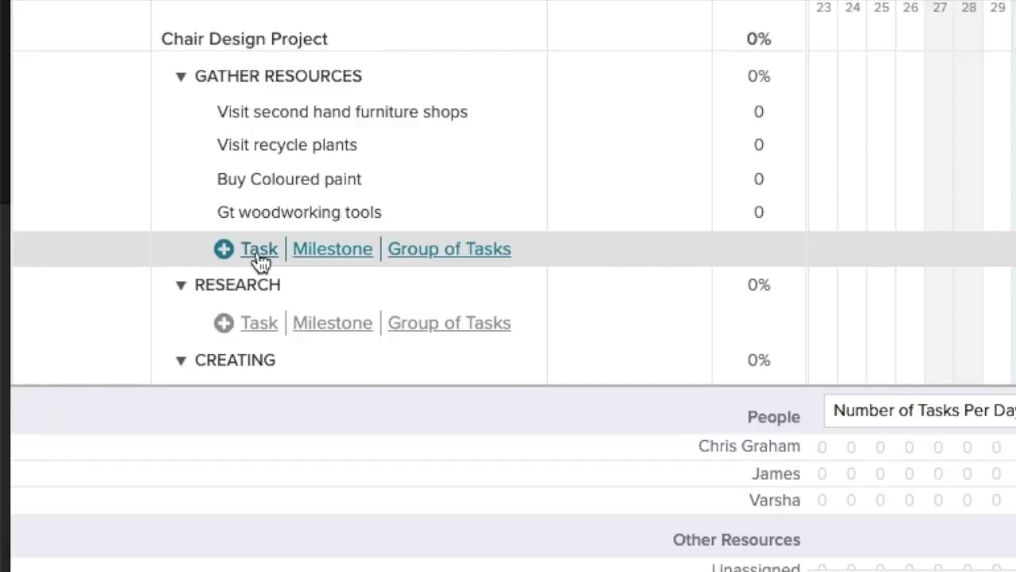
pyautogui.click(262, 262)
pyautogui.write('Buy USB Materials')
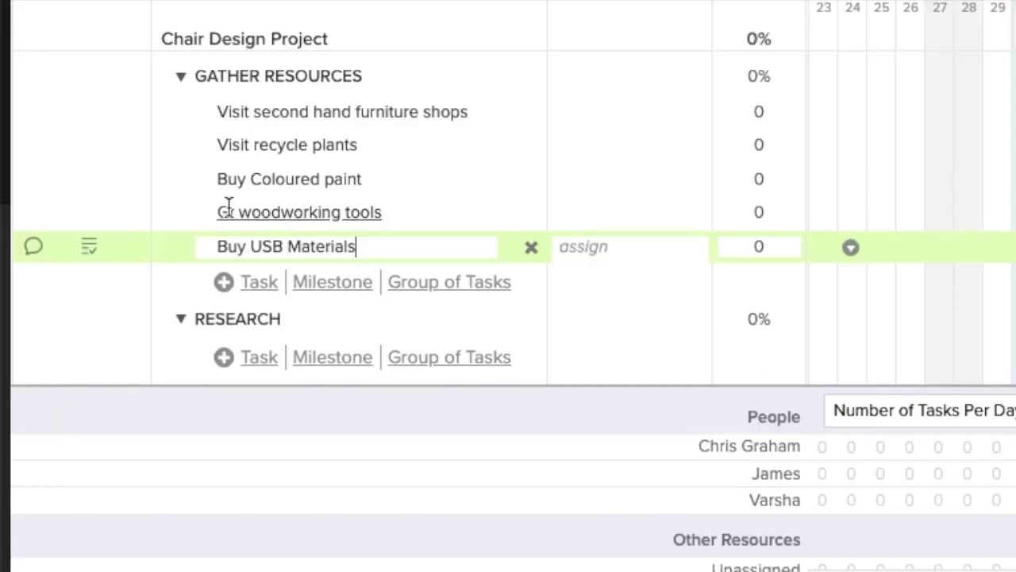
pyautogui.click(228, 210)
pyautogui.write('e')
pyautogui.press('Return')
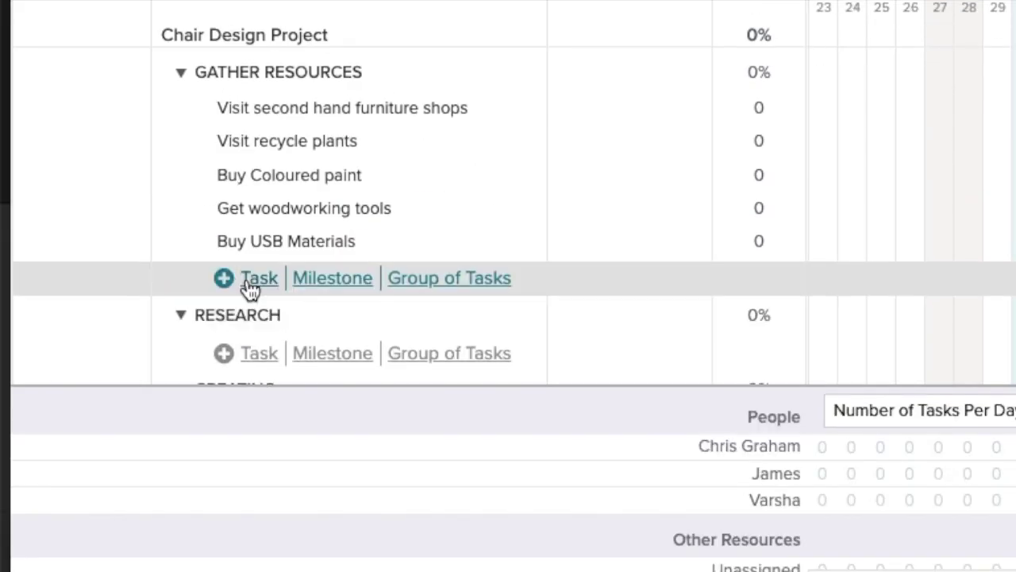
# Move the RESEARCH group above GATHER RESOURCES and add the task "Research how to add the USB Charging port" to it.
pyautogui.moveTo(165, 317); pyautogui.dragTo(159, 66)
pyautogui.click(266, 114)
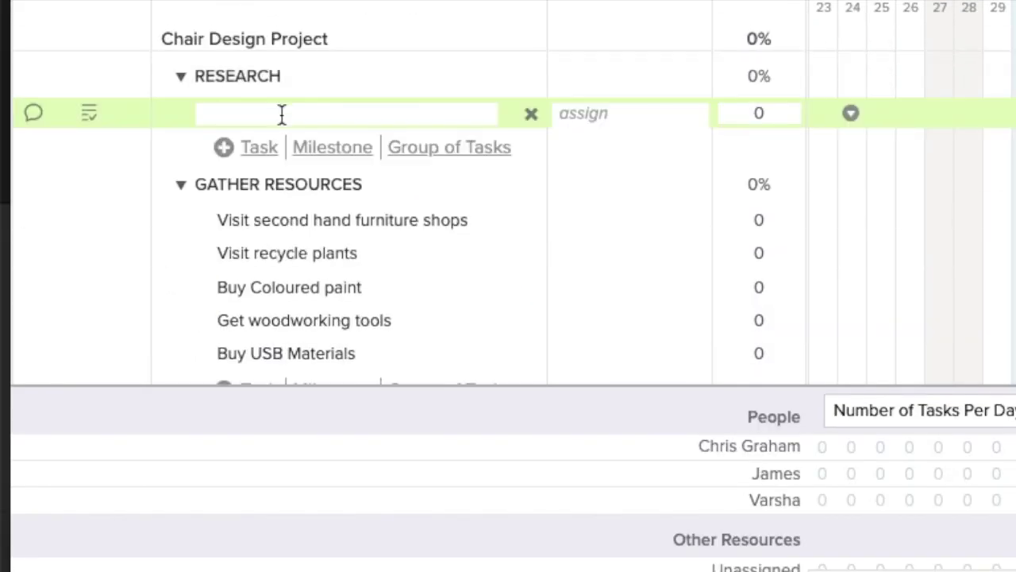
pyautogui.write('Research how to add the USB Charging port')
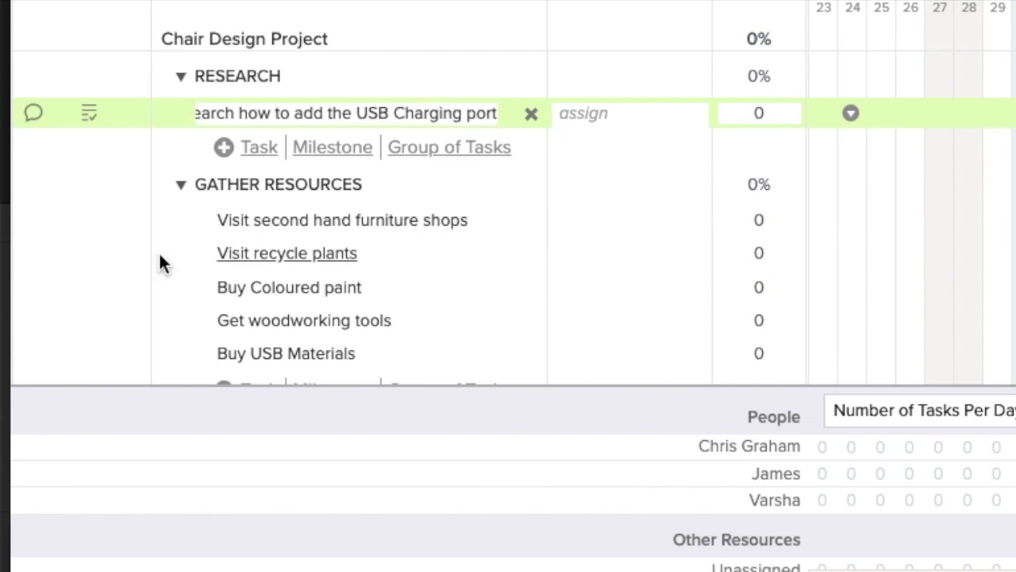
pyautogui.press('Return')
# Add the tasks "Add USB Charging port to chair", "Paint Chair" and "Add laptop" to the CREATING group.
pyautogui.scroll(-4, 158, 306)
pyautogui.click(260, 296)
pyautogui.write('Add USB Charg')
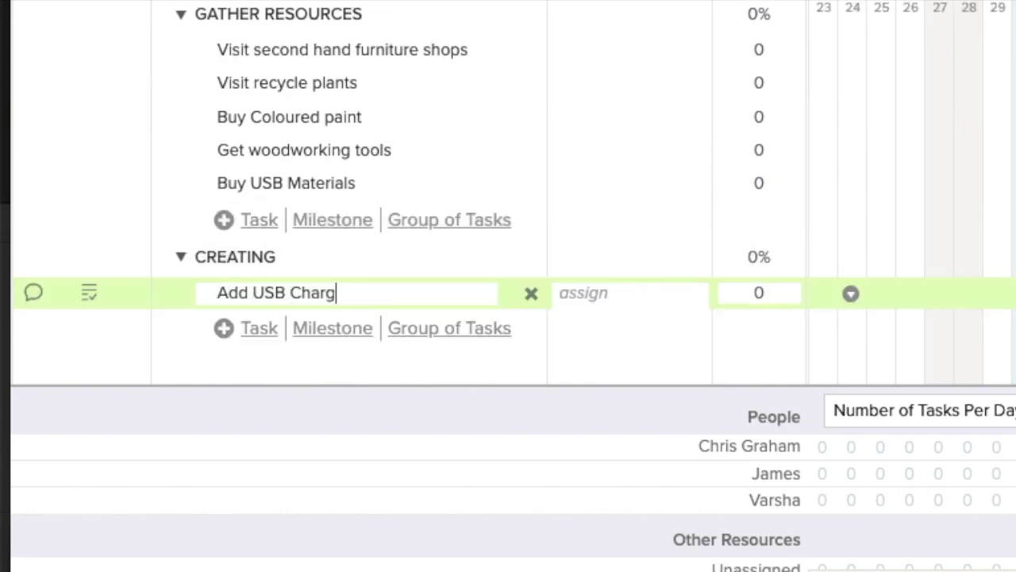
pyautogui.write('ing port to chair')
pyautogui.press('Return')
pyautogui.write('Paint Chair')
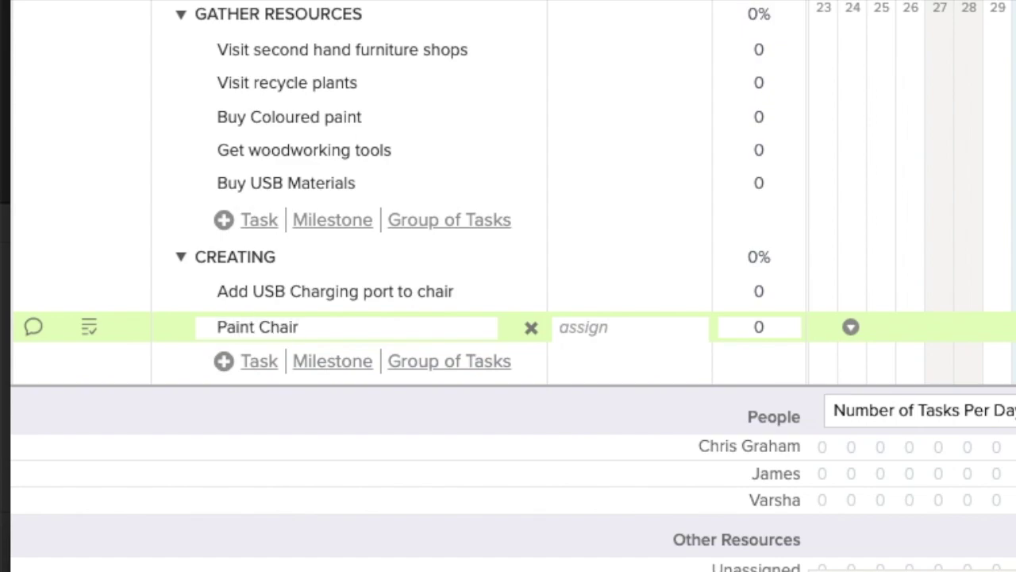
pyautogui.press('Return')
pyautogui.write('Add laptop')
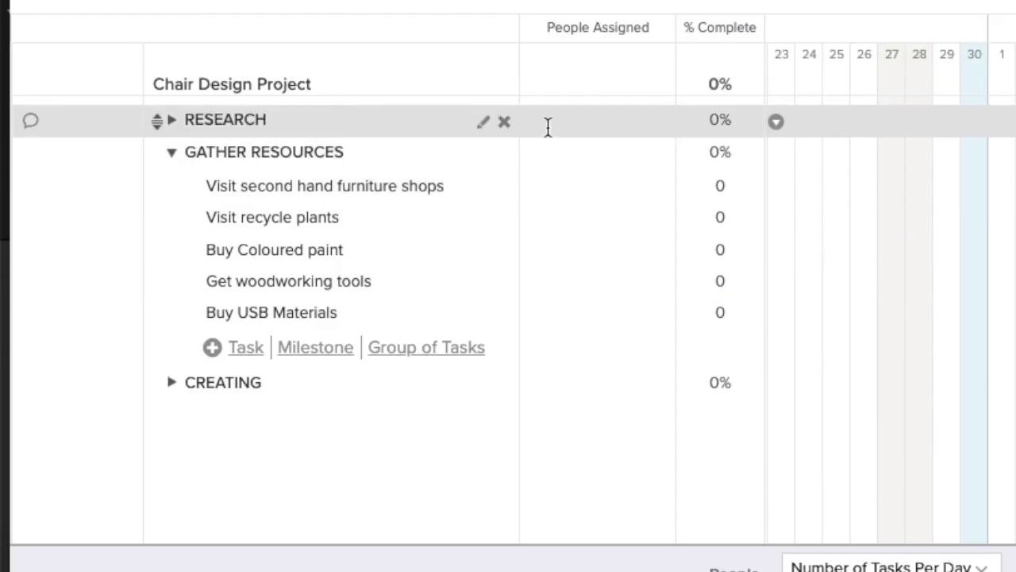
# Expand the RESEARCH group and assign the third listed team member to its USB charging port research task.
pyautogui.click(173, 121)
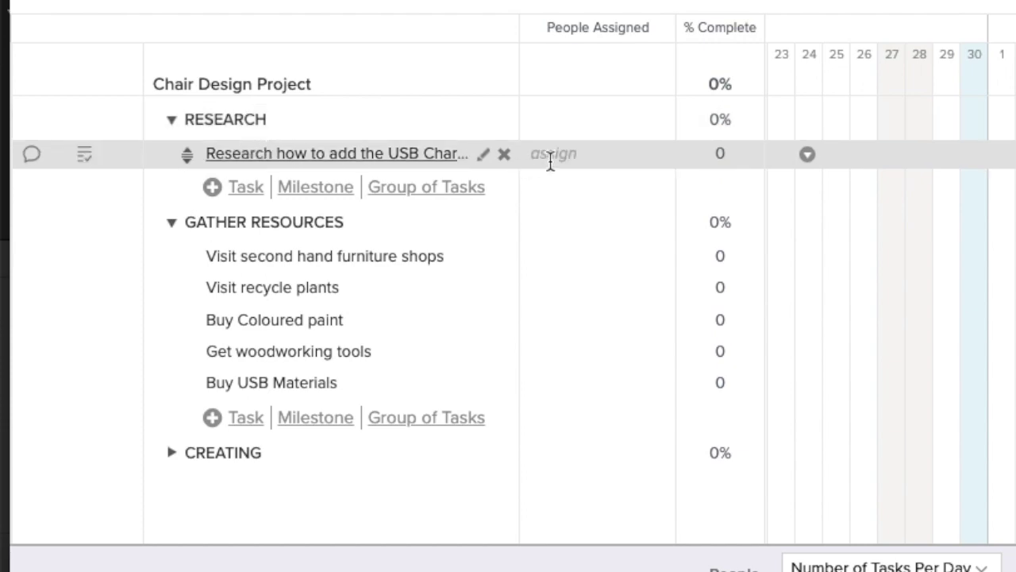
pyautogui.click(550, 155)
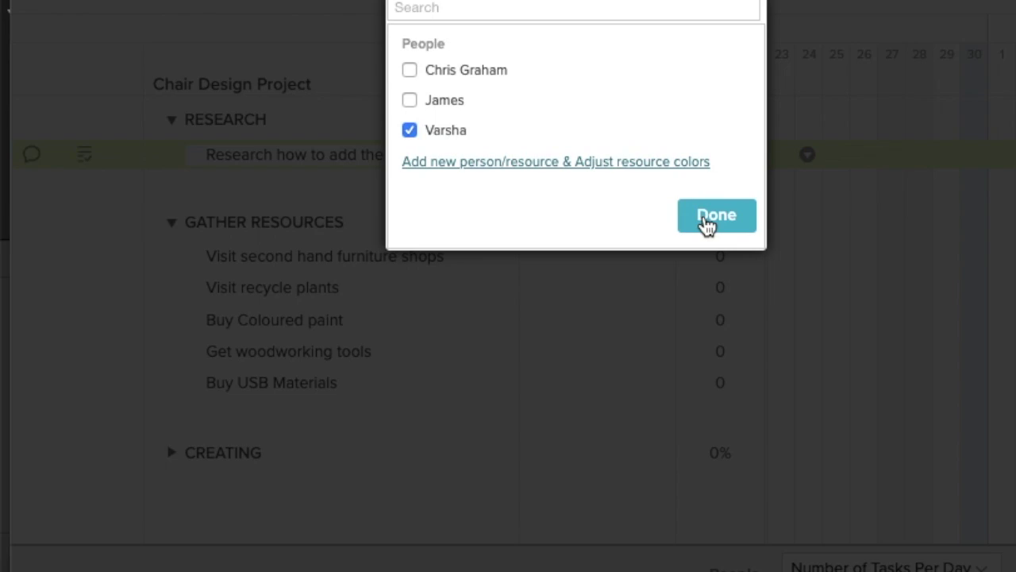
pyautogui.click(707, 223)
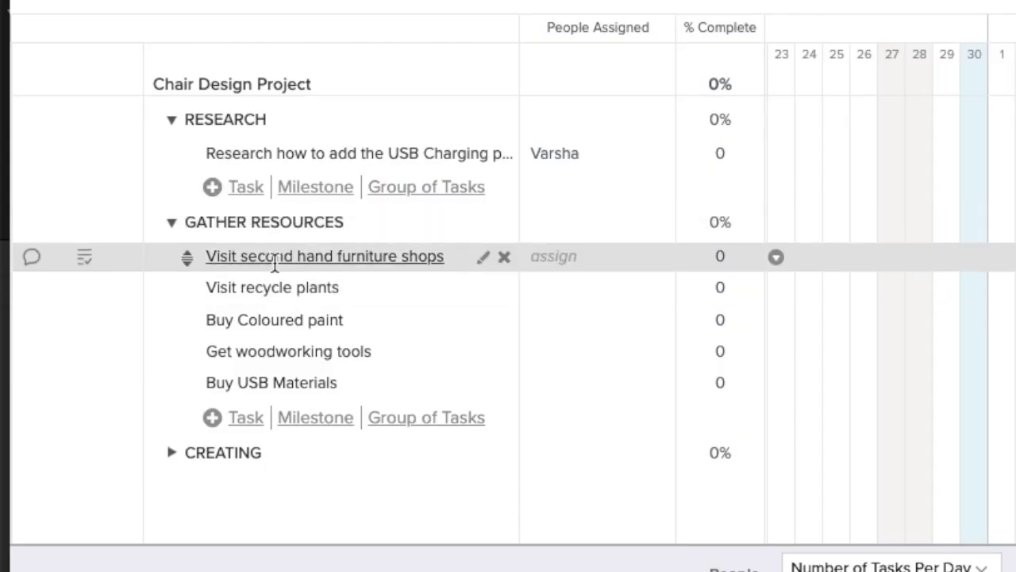
# Assign the second listed team member to the tasks "Visit second hand furniture shops" and "Visit recycle plants".
pyautogui.click(551, 257)
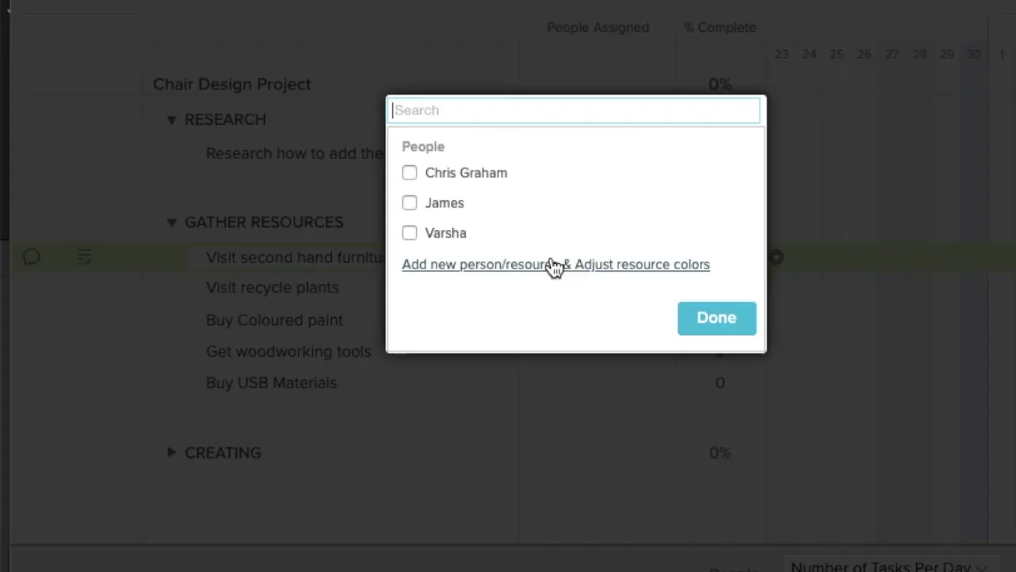
pyautogui.click(410, 203)
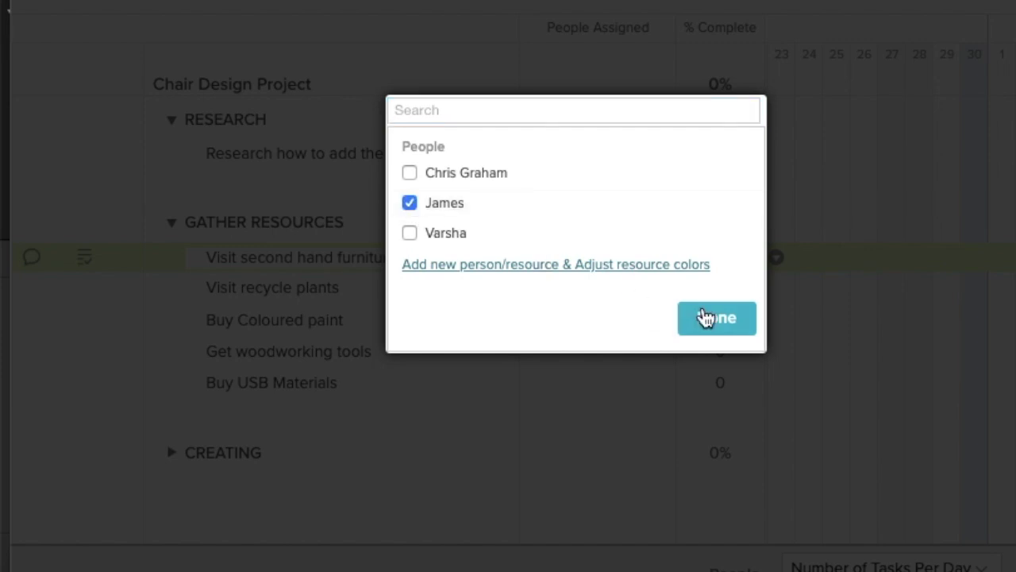
pyautogui.click(705, 318)
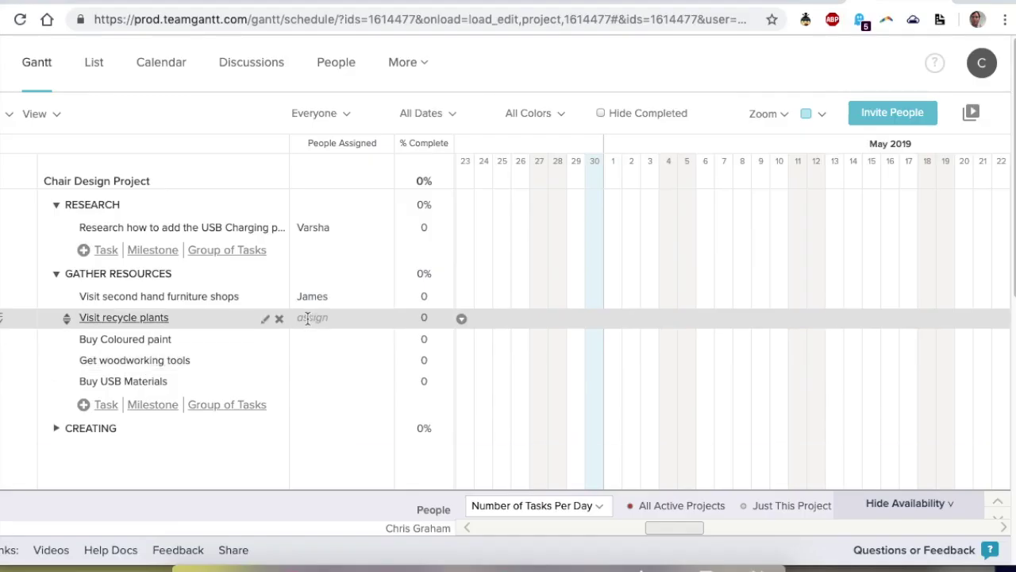
pyautogui.click(556, 287)
pyautogui.click(411, 235)
pyautogui.click(720, 350)
# Assign the first listed team member to the tasks "Buy Coloured paint", "Get woodworking tools" and "Buy USB Materials".
pyautogui.click(556, 321)
pyautogui.click(411, 234)
pyautogui.click(718, 381)
pyautogui.click(312, 360)
pyautogui.click(218, 304)
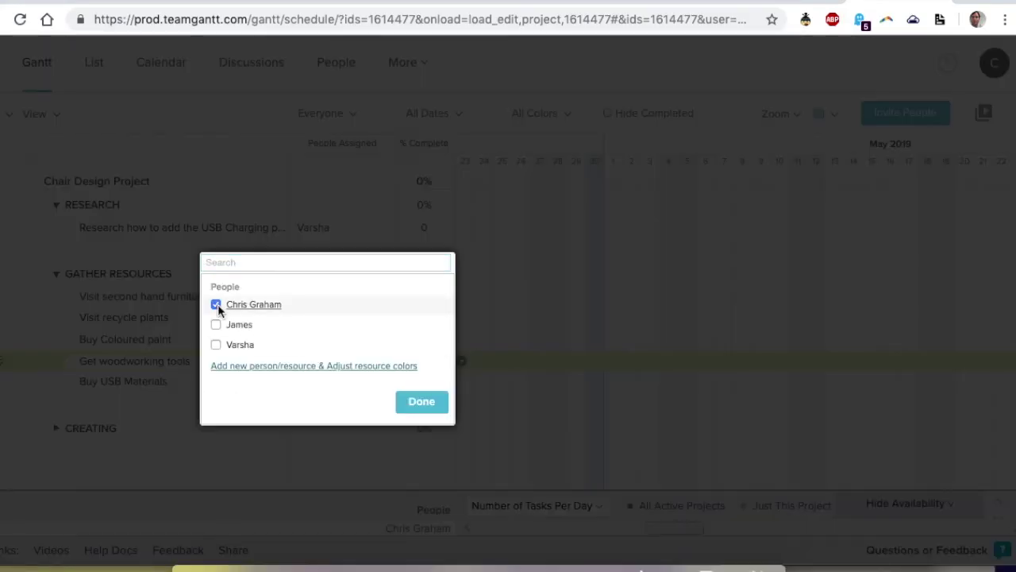
pyautogui.click(420, 401)
pyautogui.click(312, 381)
pyautogui.click(218, 325)
pyautogui.click(420, 422)
# Assign all three team members to "Add USB Charging port to chair" and the second and third listed members to "Paint Chair".
pyautogui.click(304, 426)
pyautogui.click(217, 395)
pyautogui.click(217, 416)
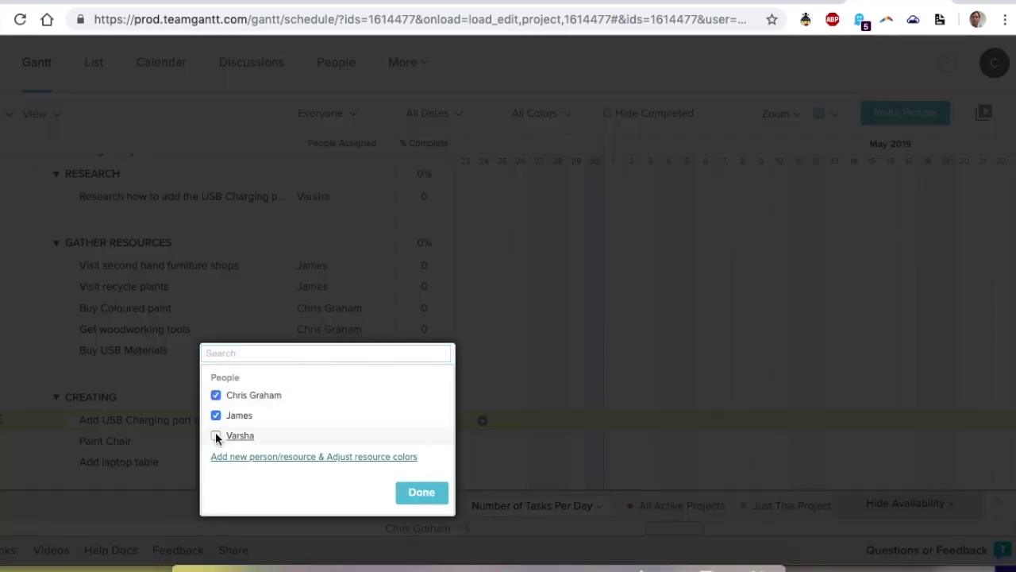
pyautogui.click(420, 493)
pyautogui.click(312, 386)
pyautogui.click(217, 436)
pyautogui.click(217, 457)
pyautogui.click(422, 513)
# Assign all three team members to the "Add laptop table" task in the CREATING group.
pyautogui.click(312, 407)
pyautogui.click(215, 429)
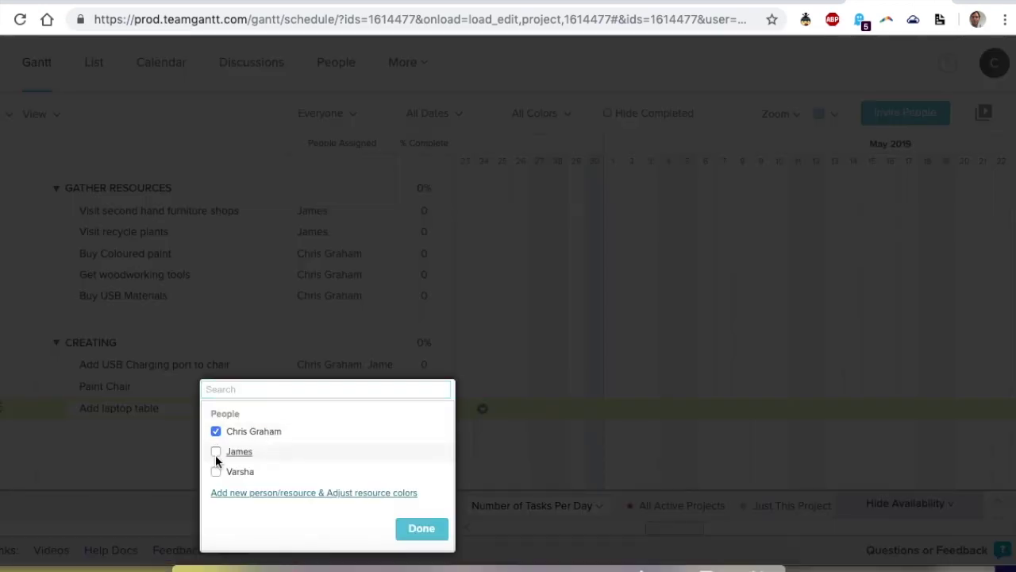
pyautogui.click(215, 452)
pyautogui.click(421, 529)
# Schedule the USB charging port research task on the timeline from April 30 to May 1.
pyautogui.scroll(1, 331, 322)
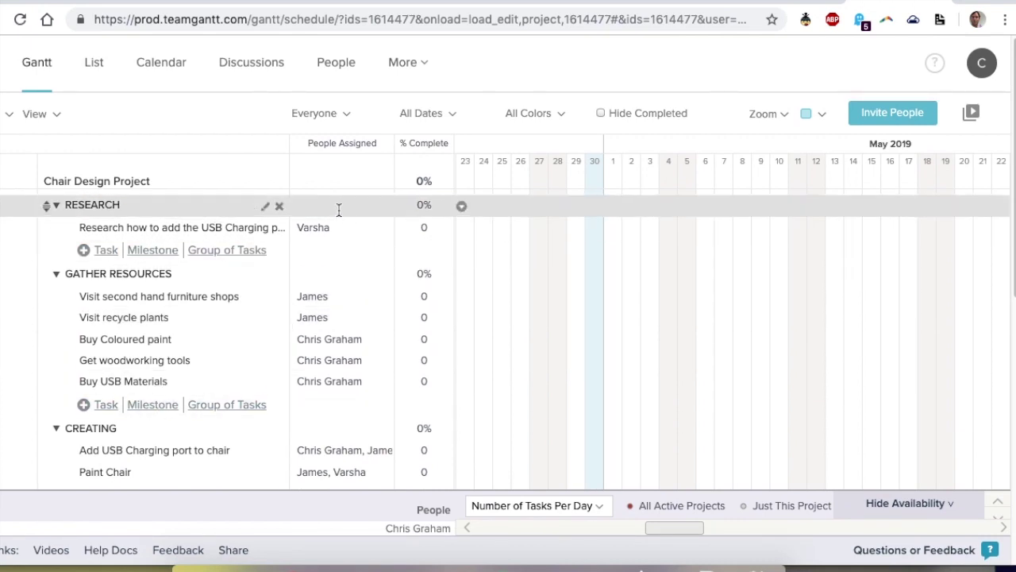
pyautogui.scroll(-1, 334, 420)
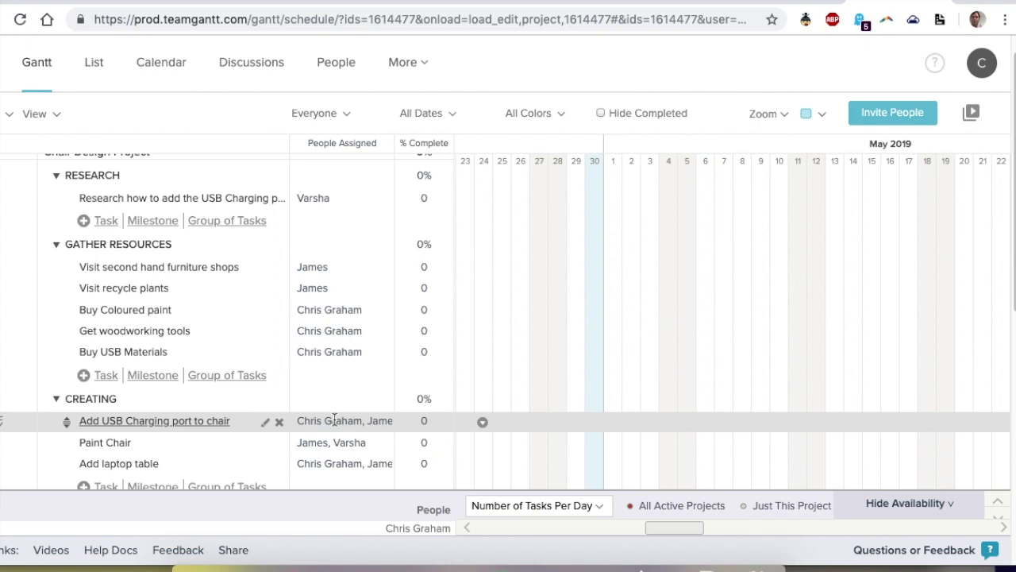
pyautogui.scroll(1, 519, 251)
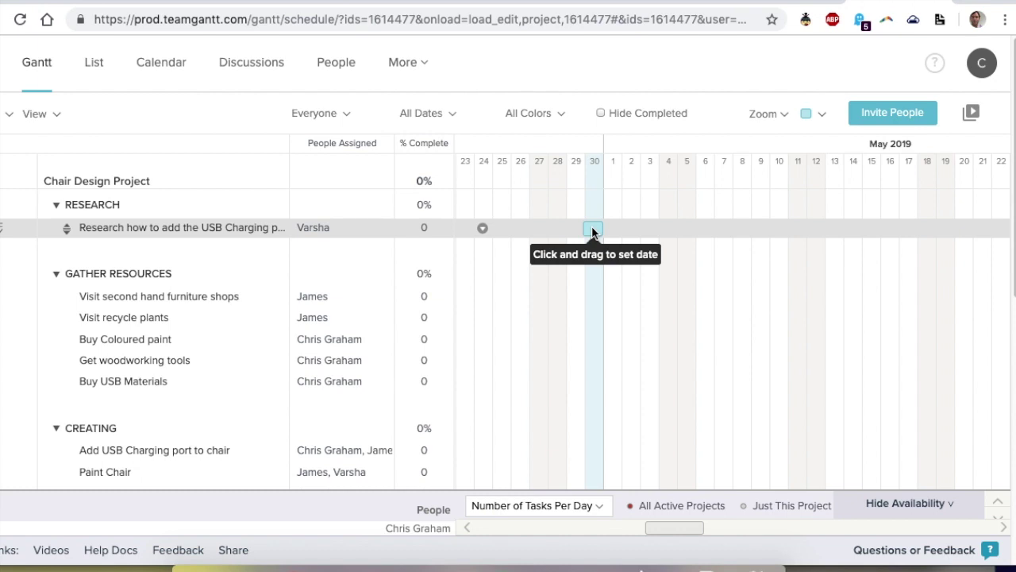
pyautogui.click(593, 229)
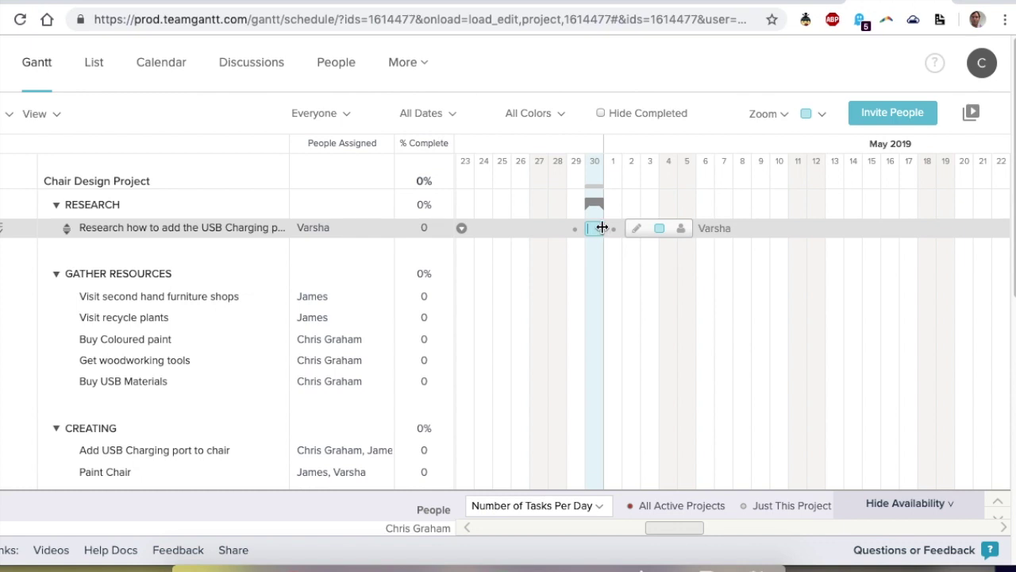
pyautogui.moveTo(602, 228); pyautogui.dragTo(620, 228)
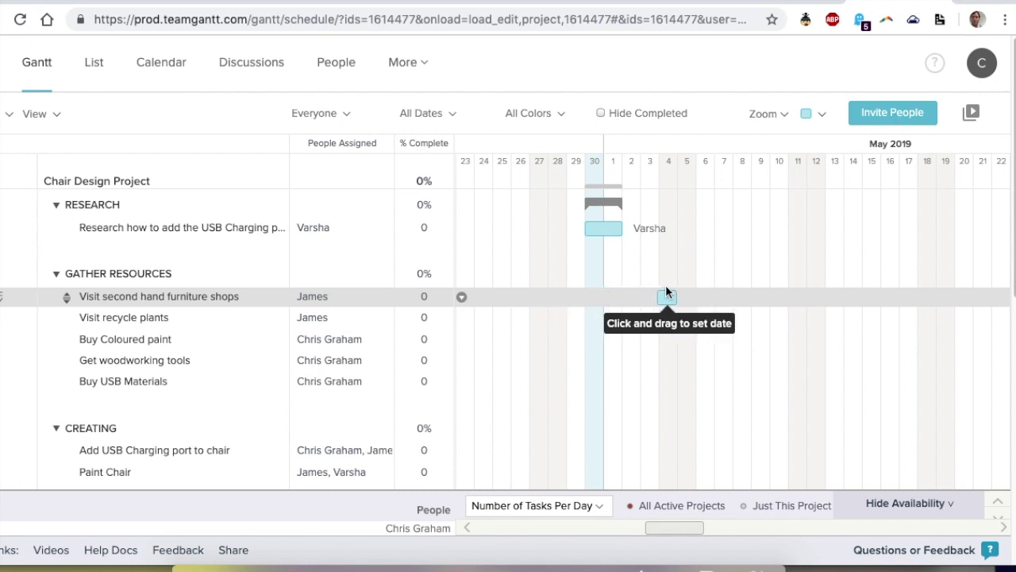
# Schedule "Visit second hand furniture shops", "Visit recycle plants" and "Buy Coloured paint" for May 4 to 5.
pyautogui.click(667, 295)
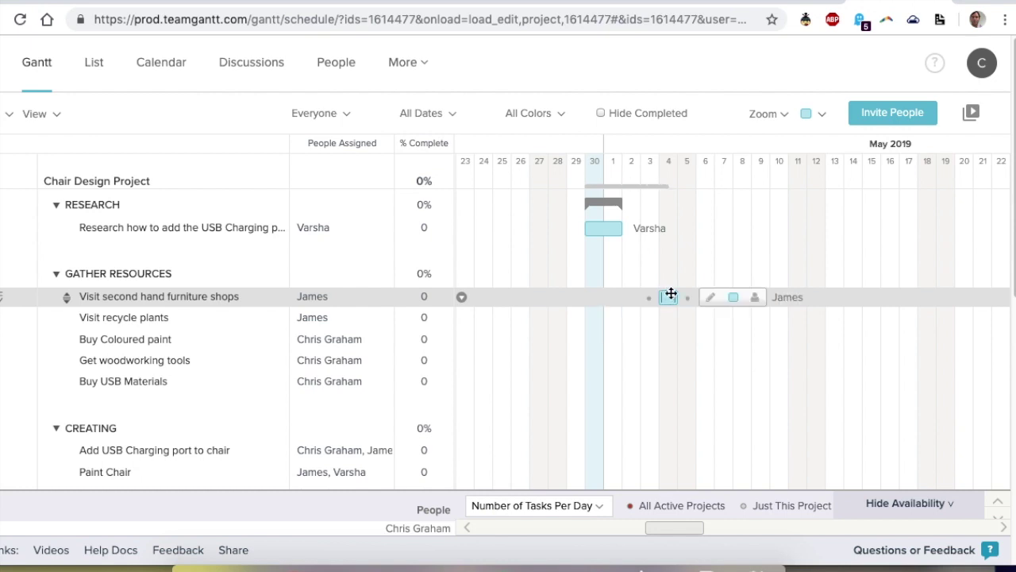
pyautogui.moveTo(682, 295)
pyautogui.mouseDown()
pyautogui.moveTo(667, 297)
pyautogui.moveTo(695, 299)
pyautogui.mouseUp()
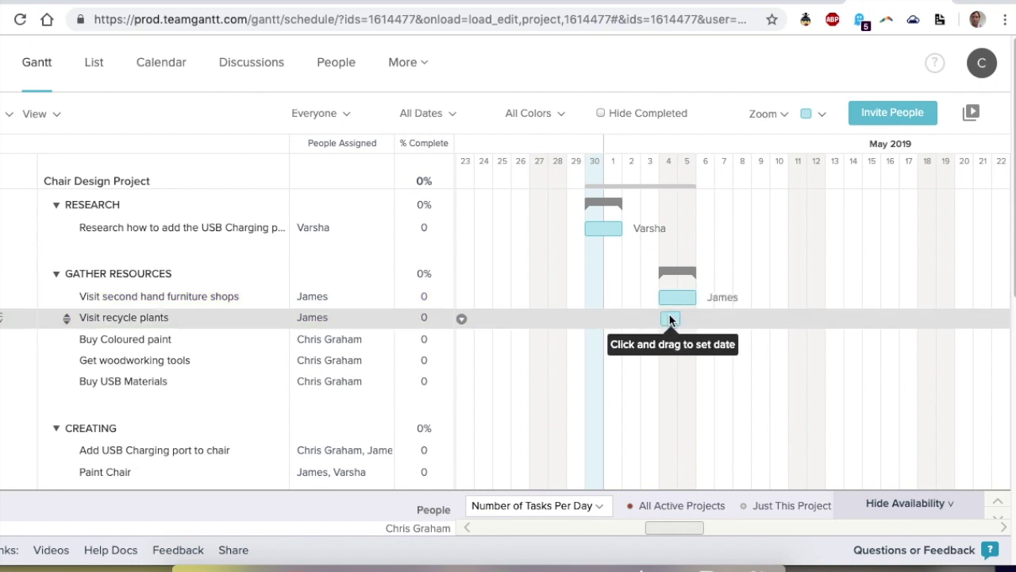
pyautogui.click(669, 316)
pyautogui.moveTo(676, 317)
pyautogui.mouseDown()
pyautogui.moveTo(695, 318)
pyautogui.moveTo(692, 340)
pyautogui.moveTo(780, 342)
pyautogui.mouseUp()
# Schedule "Get woodworking tools" and "Buy USB Materials" on the timeline from May 1 to 3.
pyautogui.click(613, 361)
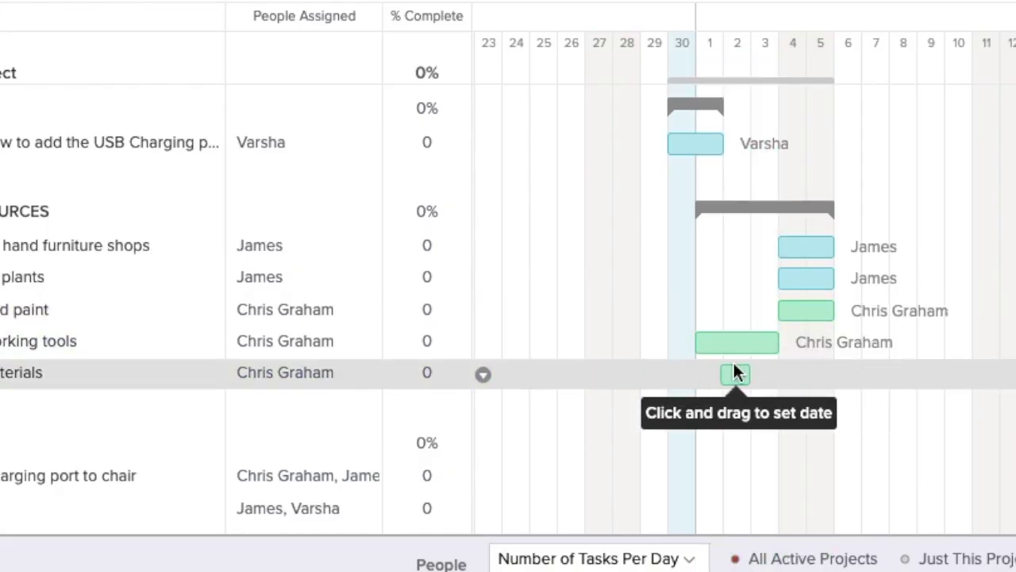
pyautogui.click(709, 373)
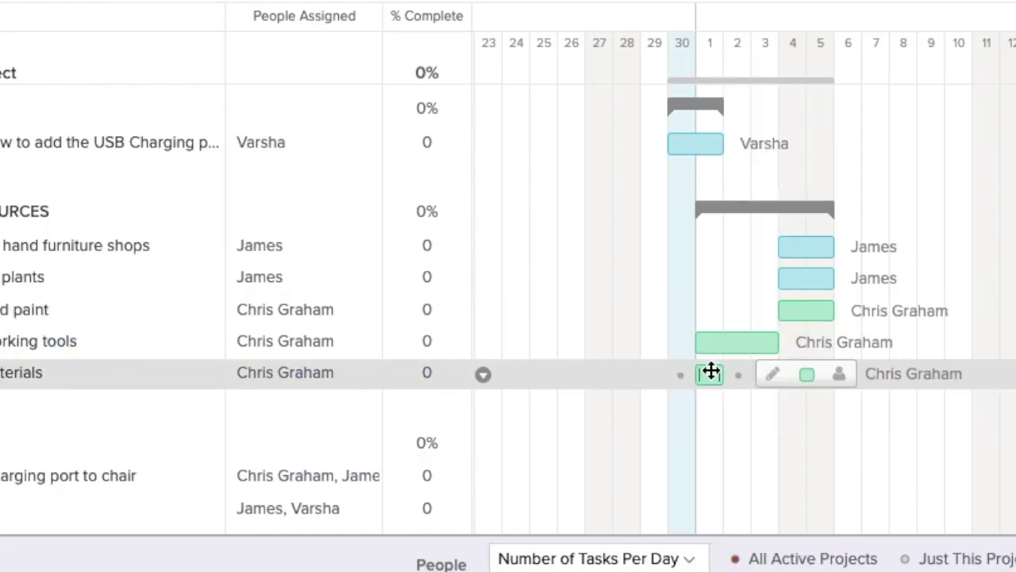
pyautogui.moveTo(710, 372); pyautogui.dragTo(778, 374)
# Schedule the "Add USB Charging port to chair" task in the CREATING group from May 6 to 10.
pyautogui.scroll(-4, 802, 331)
pyautogui.scroll(3, 842, 319)
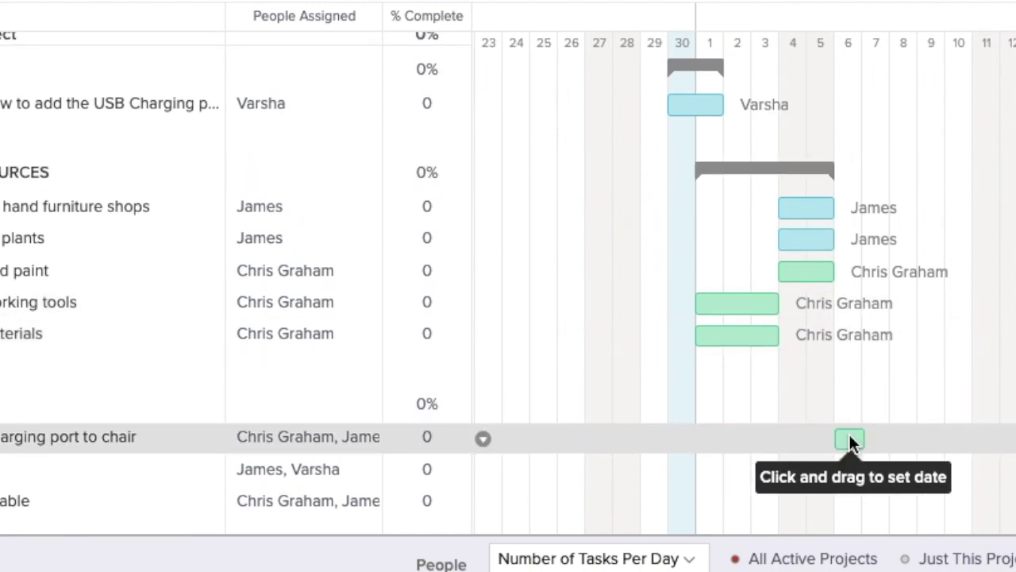
pyautogui.click(848, 436)
pyautogui.moveTo(861, 437); pyautogui.dragTo(962, 436)
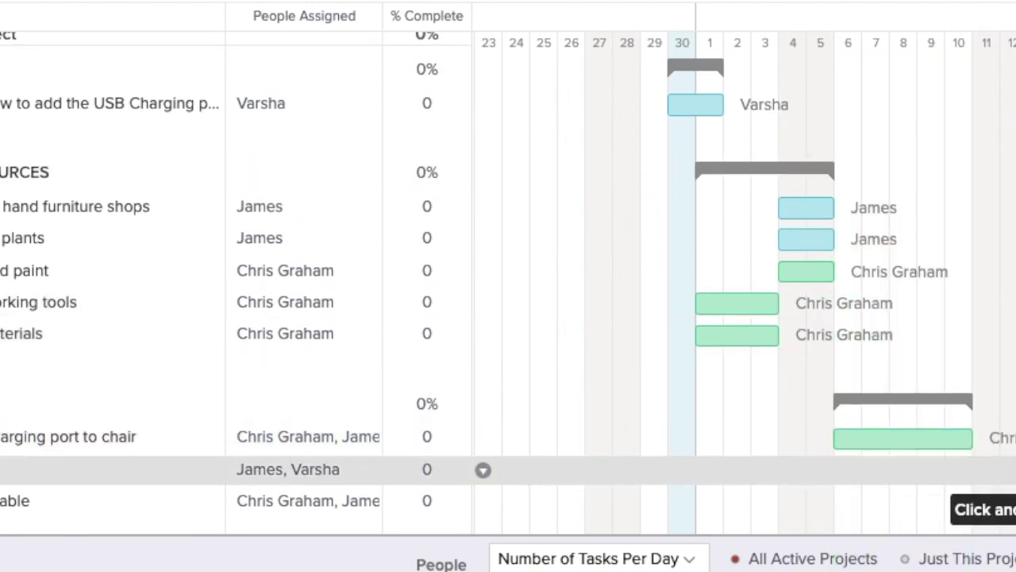
# Schedule "Paint Chair" from May 13 to 15 and "Add laptop table" from May 8 to 10.
pyautogui.scroll(-1, 917, 429)
pyautogui.click(917, 430)
pyautogui.moveTo(919, 427); pyautogui.dragTo(970, 422)
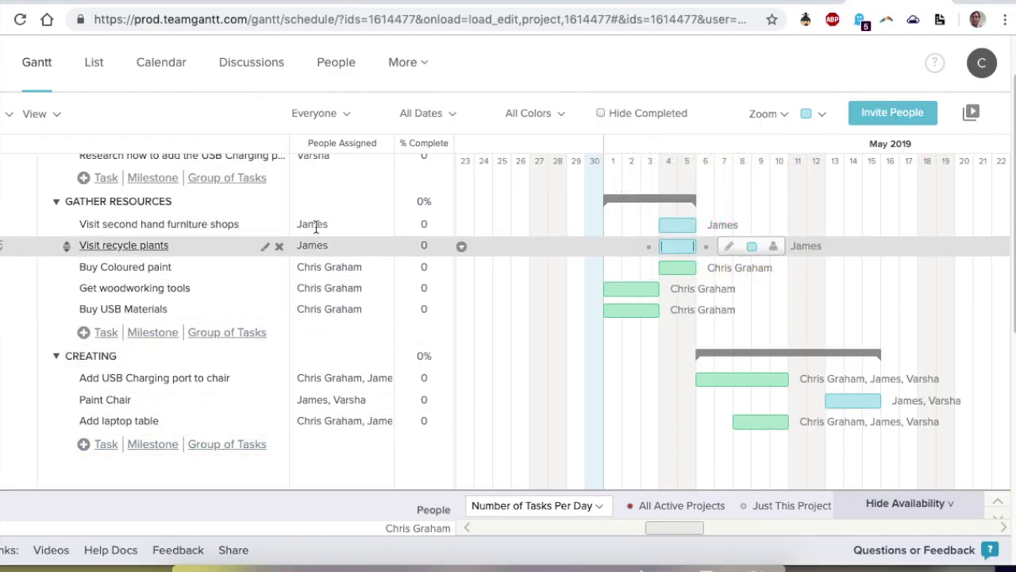
pyautogui.scroll(2, 619, 211)
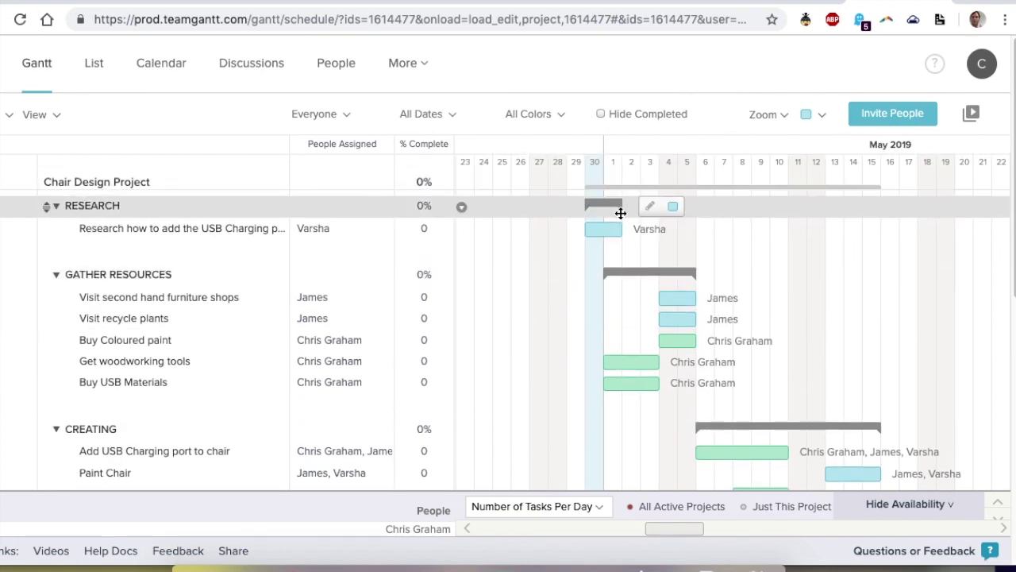
pyautogui.scroll(-2, 695, 343)
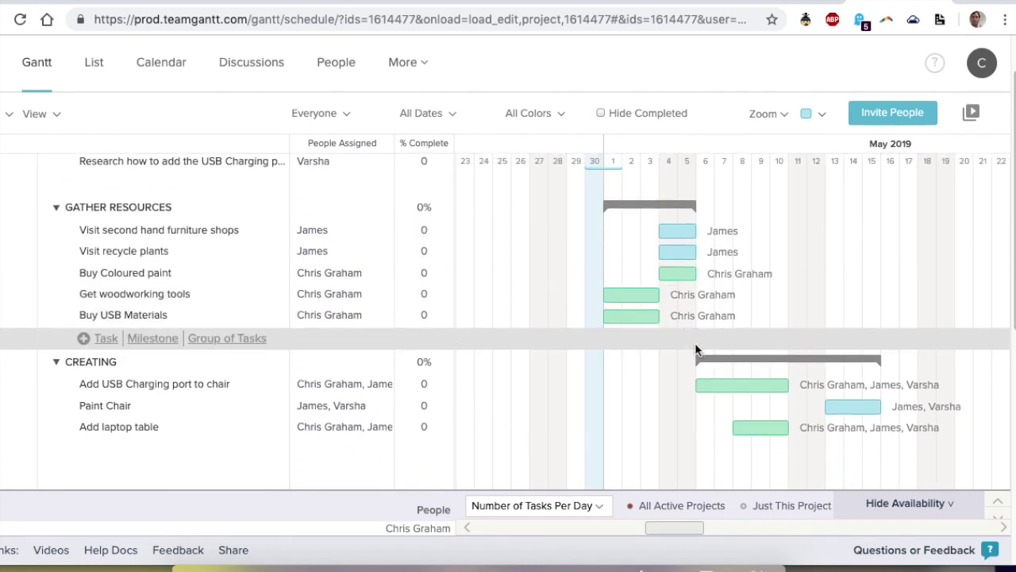
pyautogui.scroll(-3, 695, 343)
pyautogui.scroll(5, 694, 343)
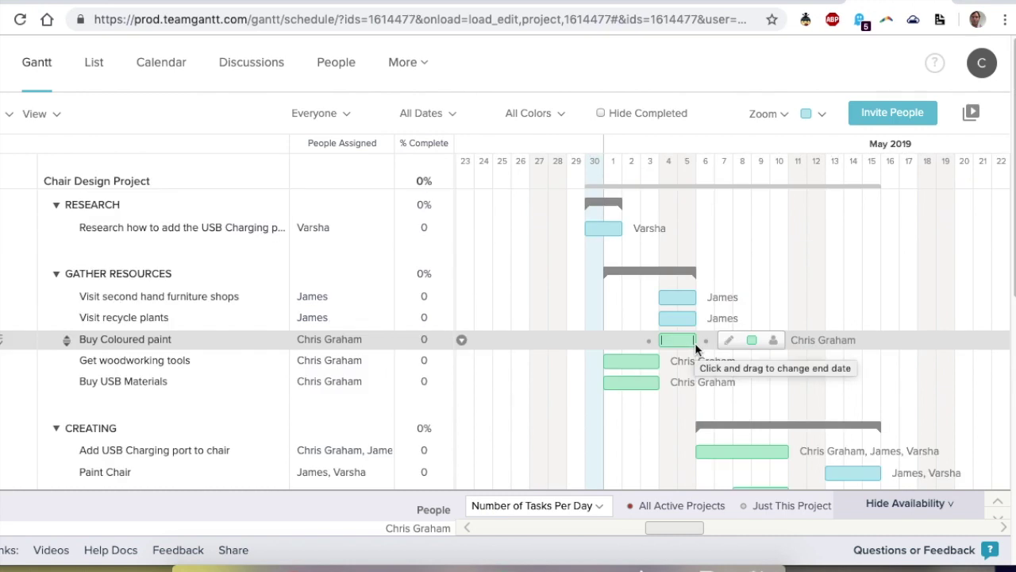
# Switch the project to the list view and set the USB charging port research task to 100% complete.
pyautogui.click(90, 70)
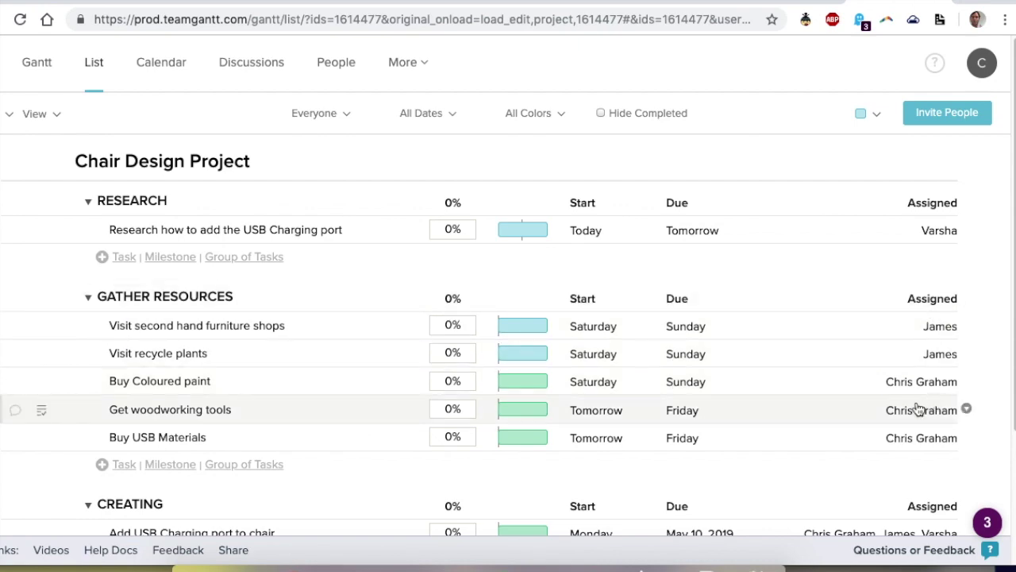
pyautogui.scroll(-3, 799, 397)
pyautogui.scroll(3, 800, 397)
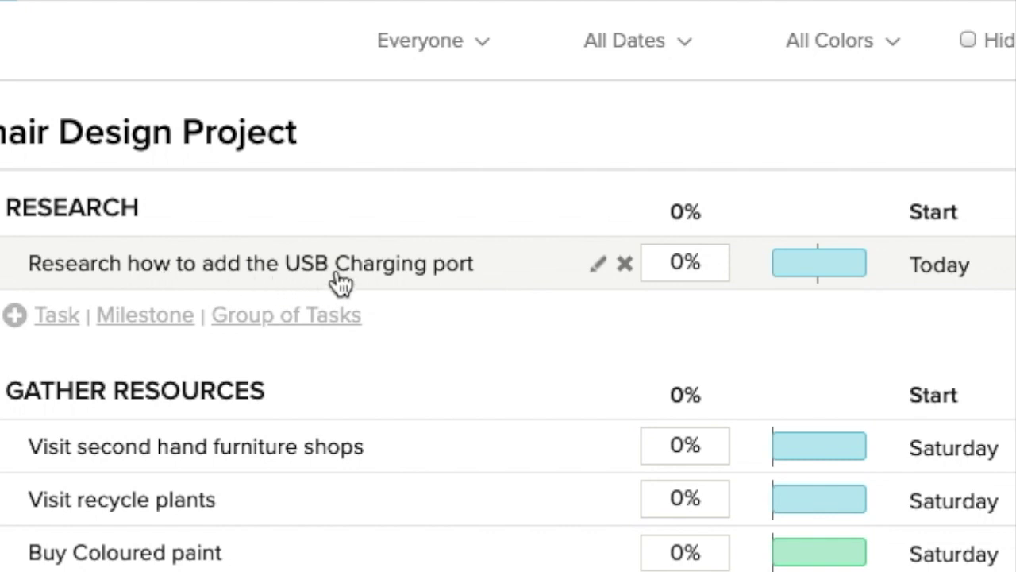
pyautogui.click(687, 266)
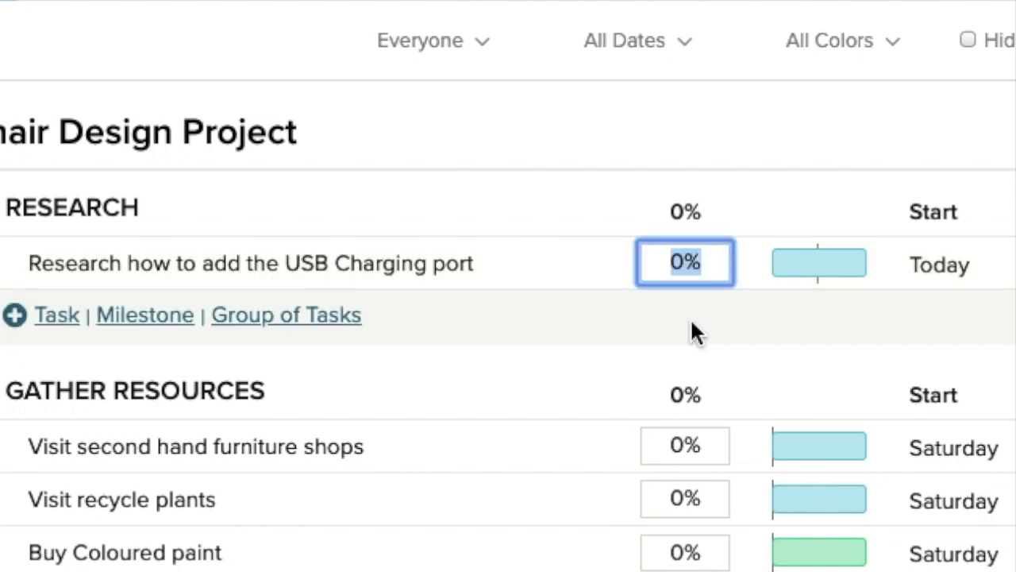
pyautogui.write('100')
pyautogui.press('Return')
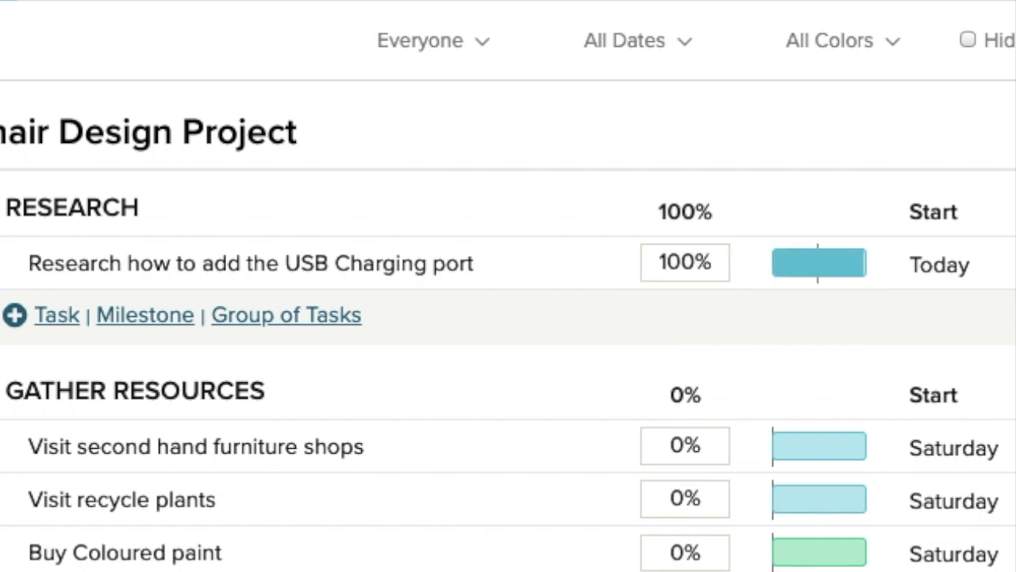